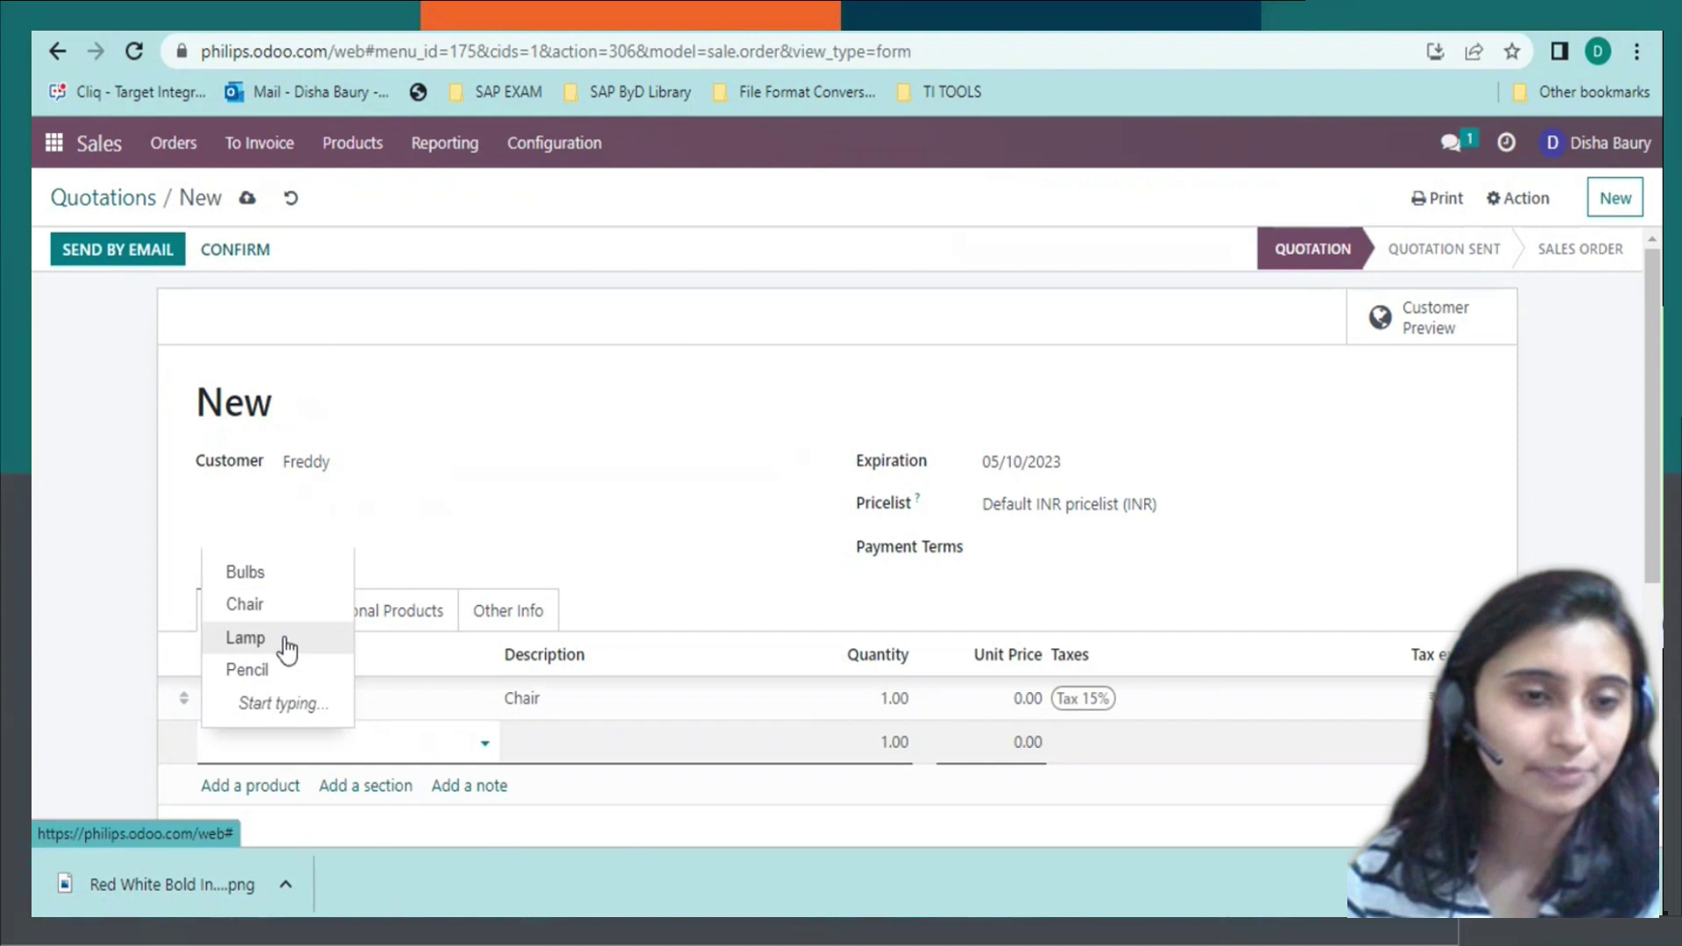
# Add Bulbs, Lamp and Pencil as order lines below Chair in the new quotation.
pyautogui.click(273, 578)
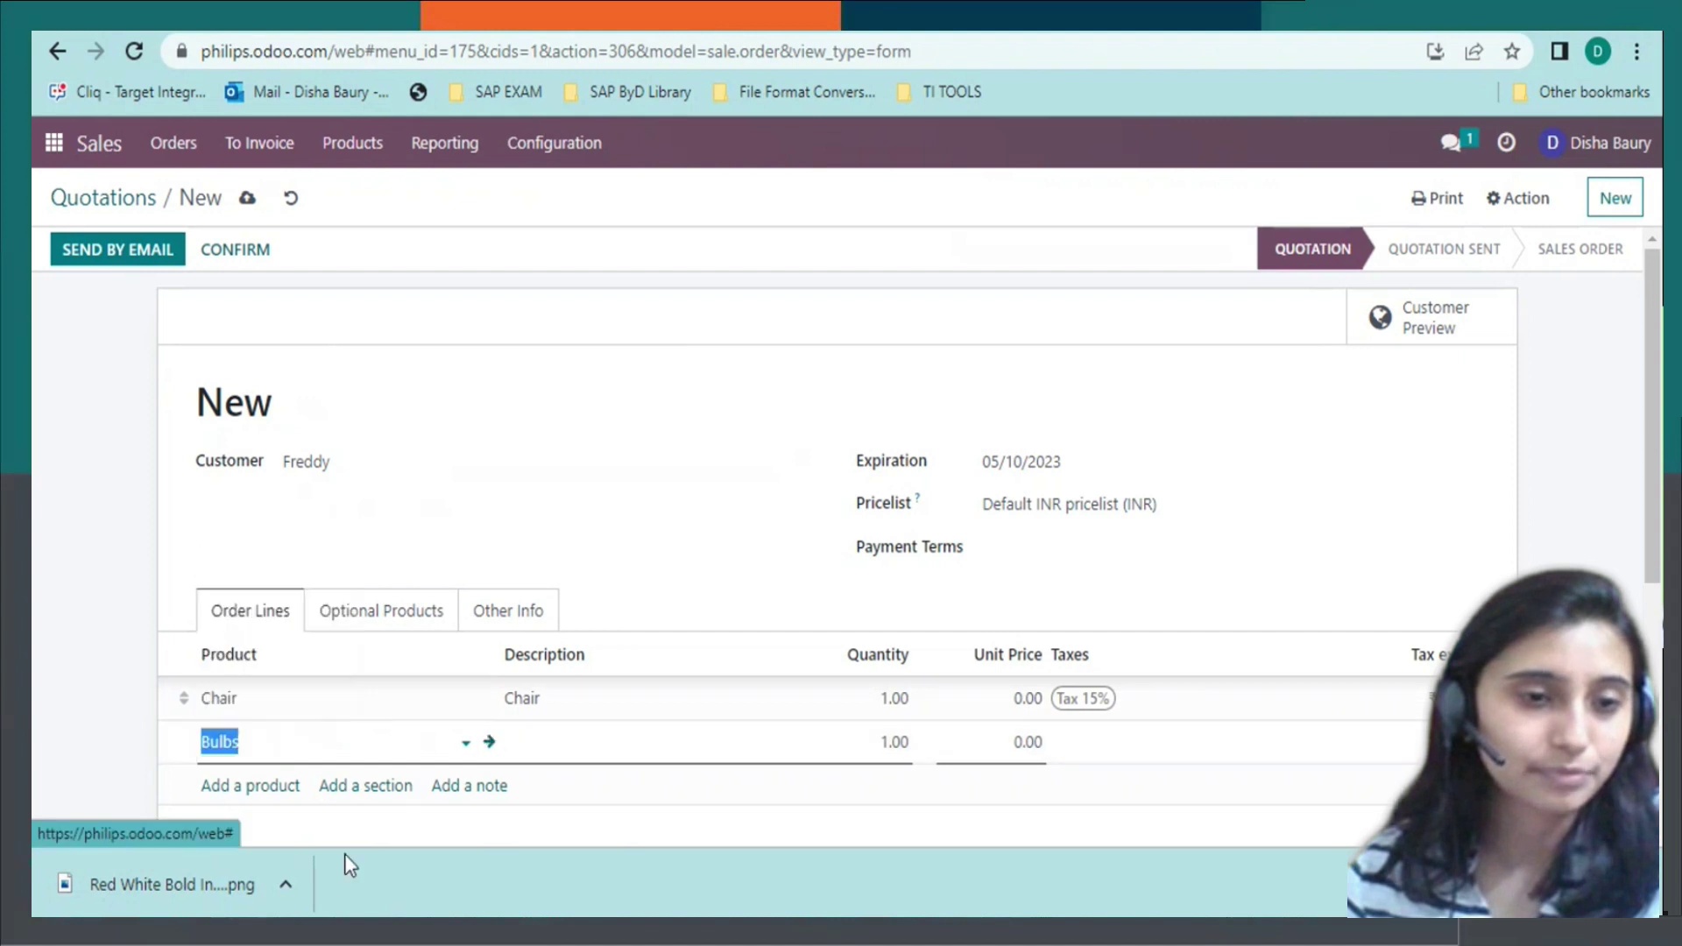
pyautogui.click(257, 790)
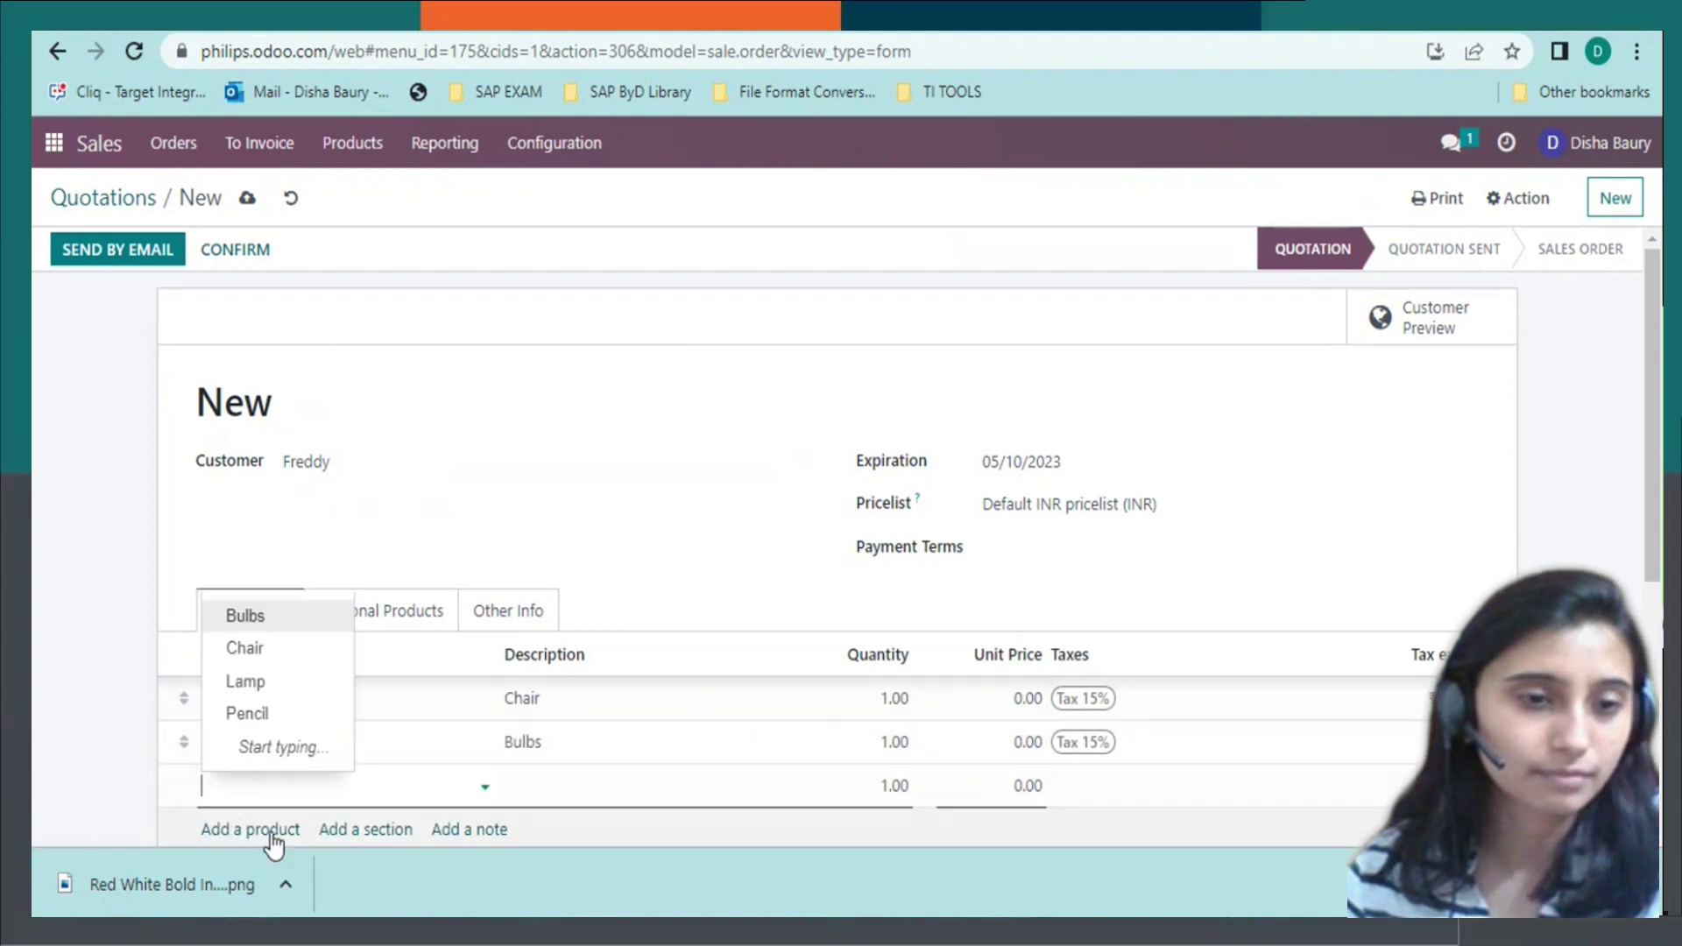
pyautogui.click(282, 687)
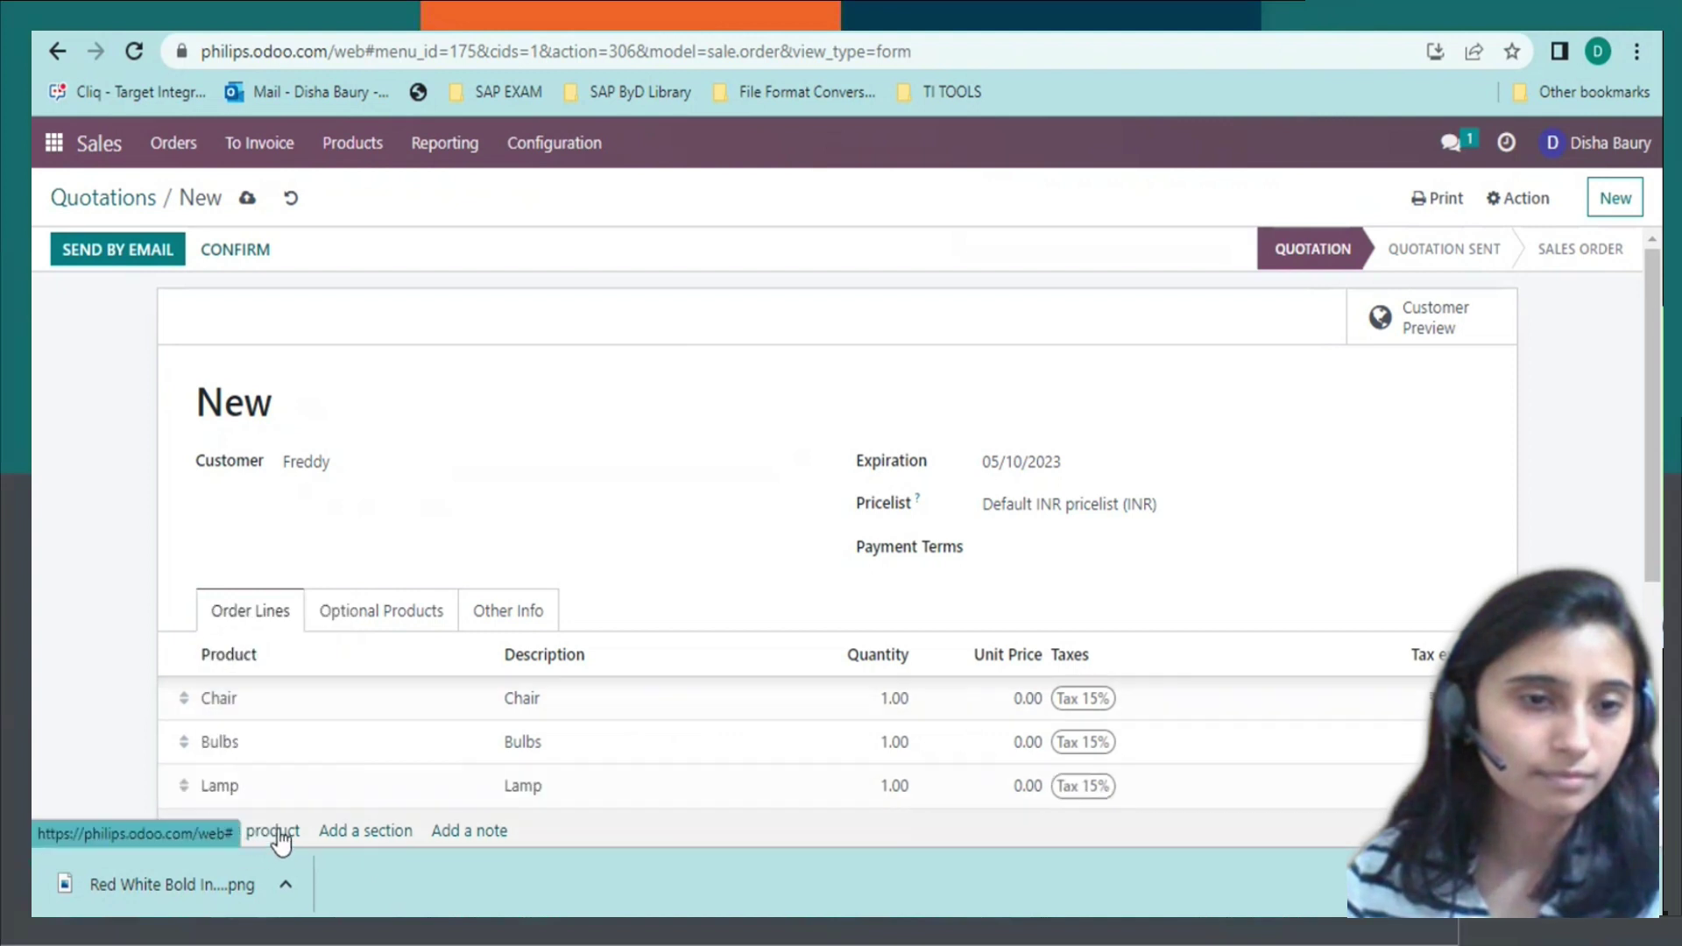
pyautogui.click(278, 834)
pyautogui.scroll(-3, 302, 766)
pyautogui.click(412, 575)
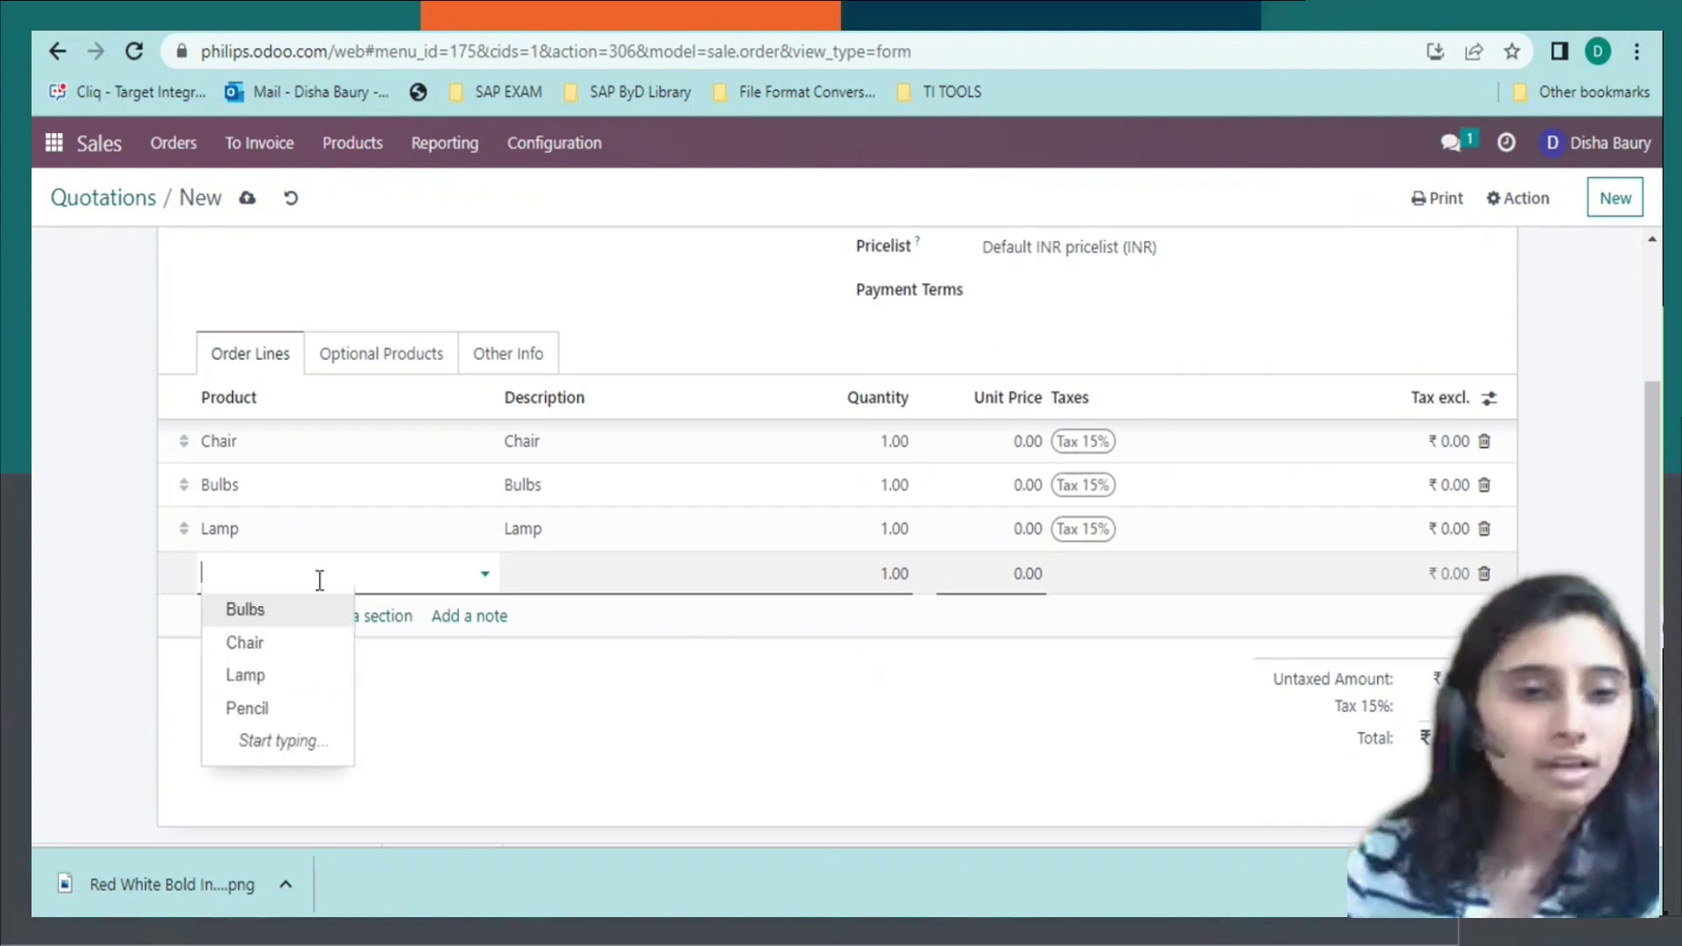
pyautogui.click(285, 709)
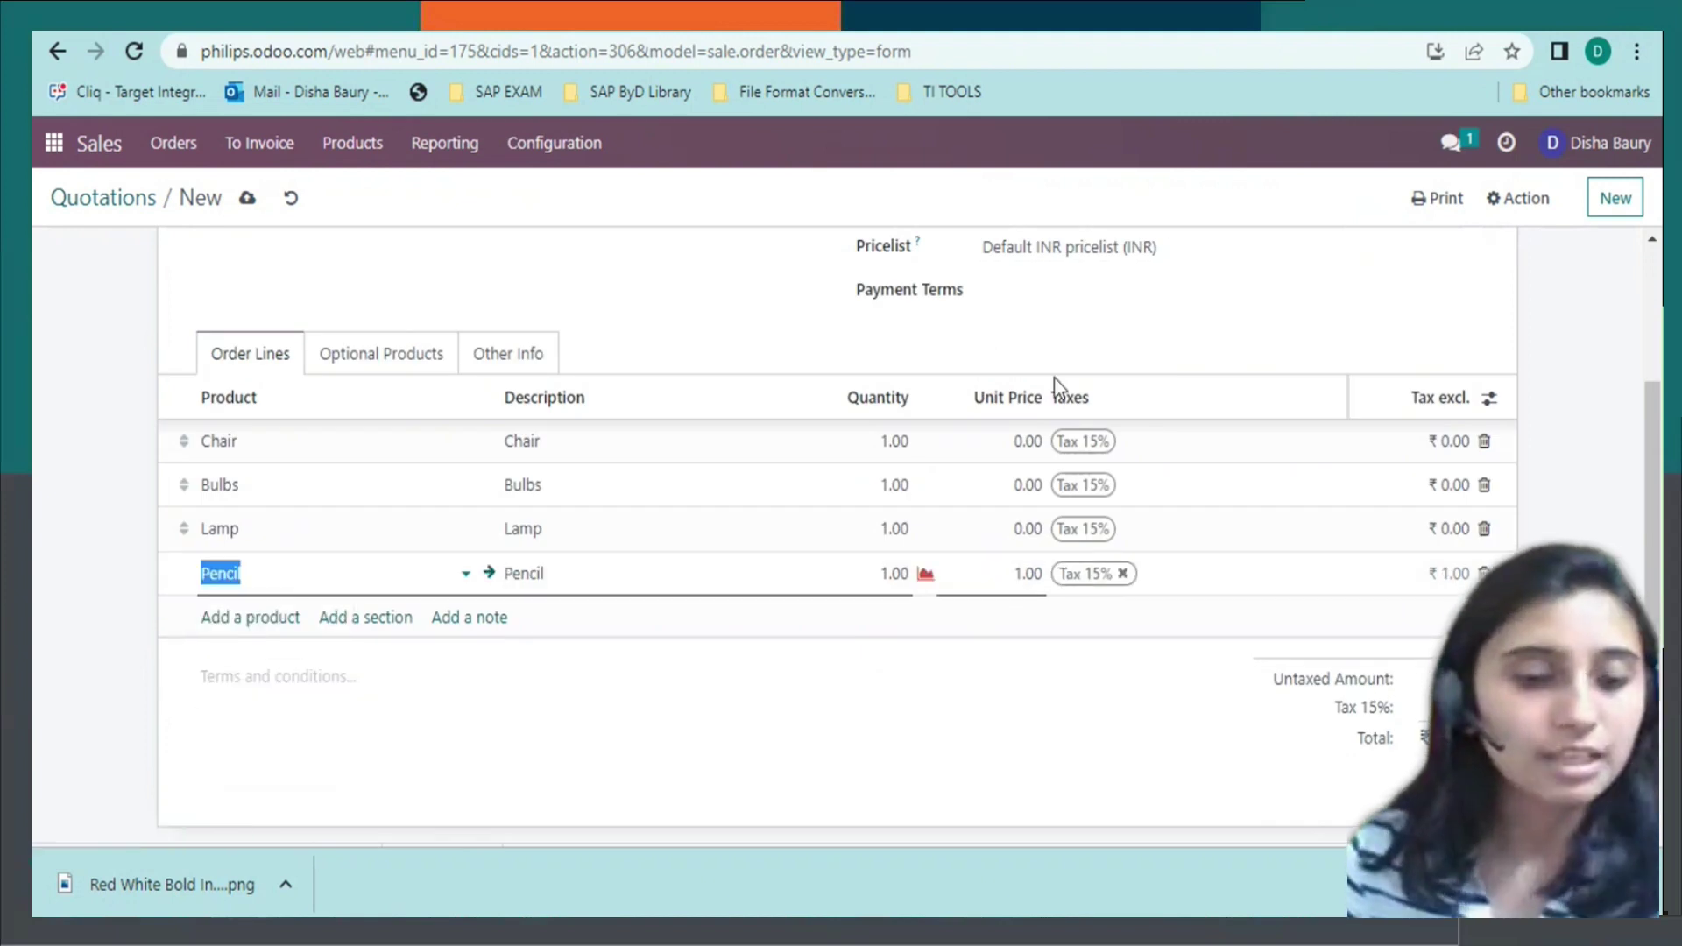
# Set the order line quantities to 4 for Chair, 2 for Bulbs, 4 for Lamp and 5 for Pencil.
pyautogui.click(897, 444)
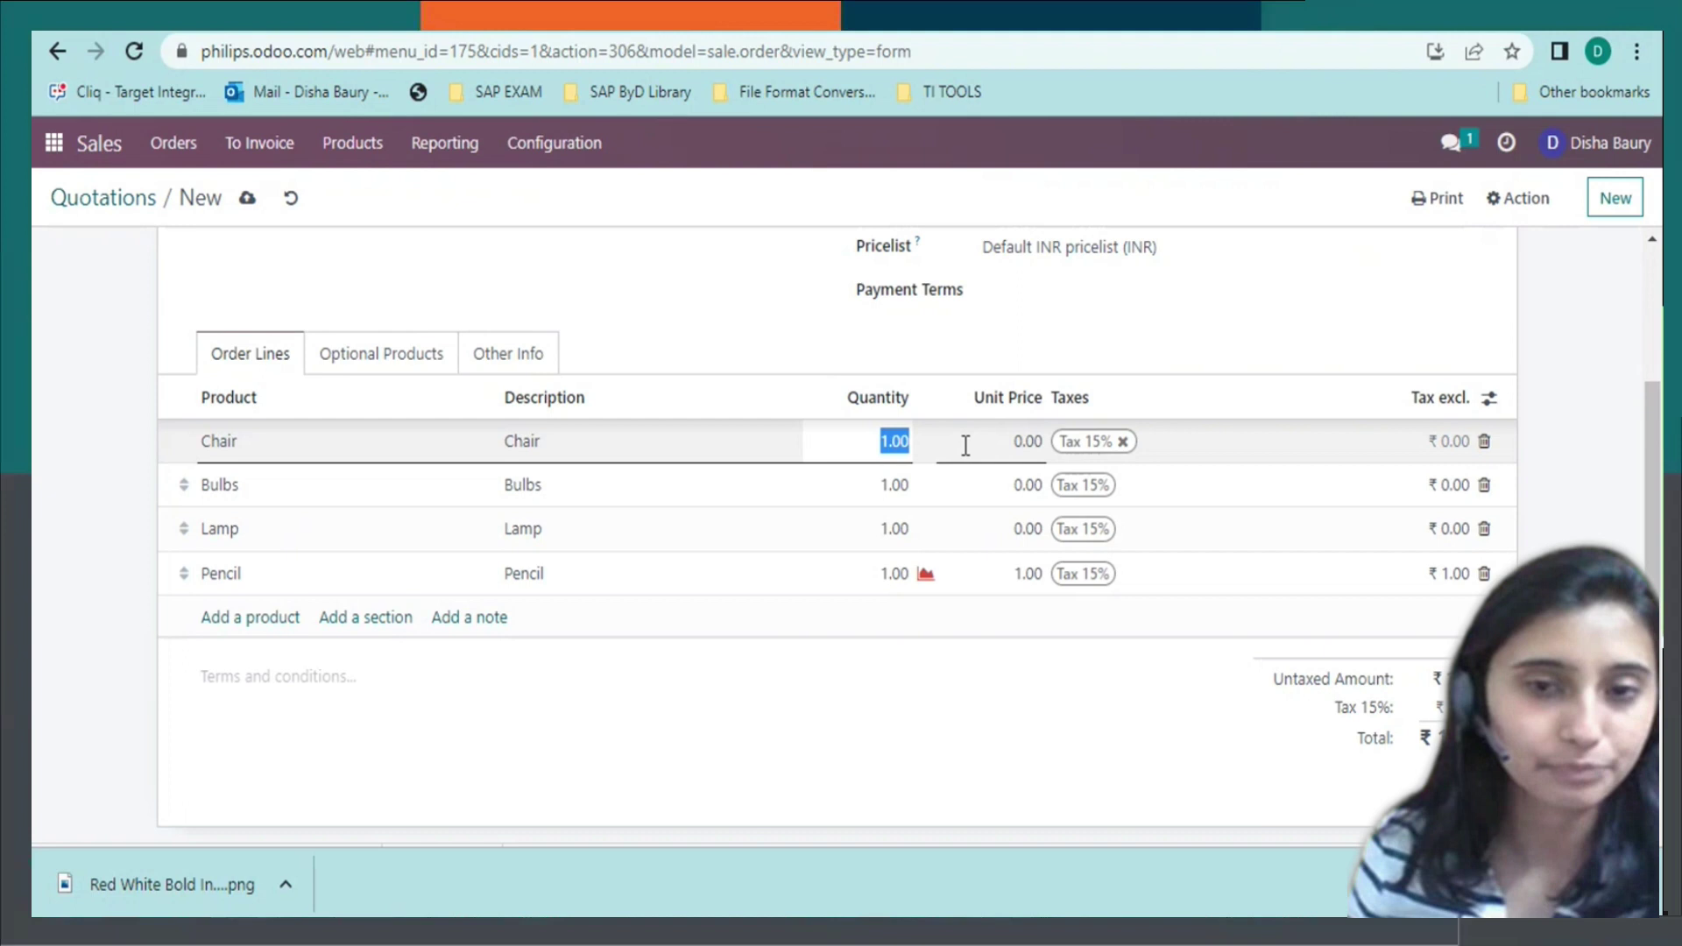
pyautogui.write('4')
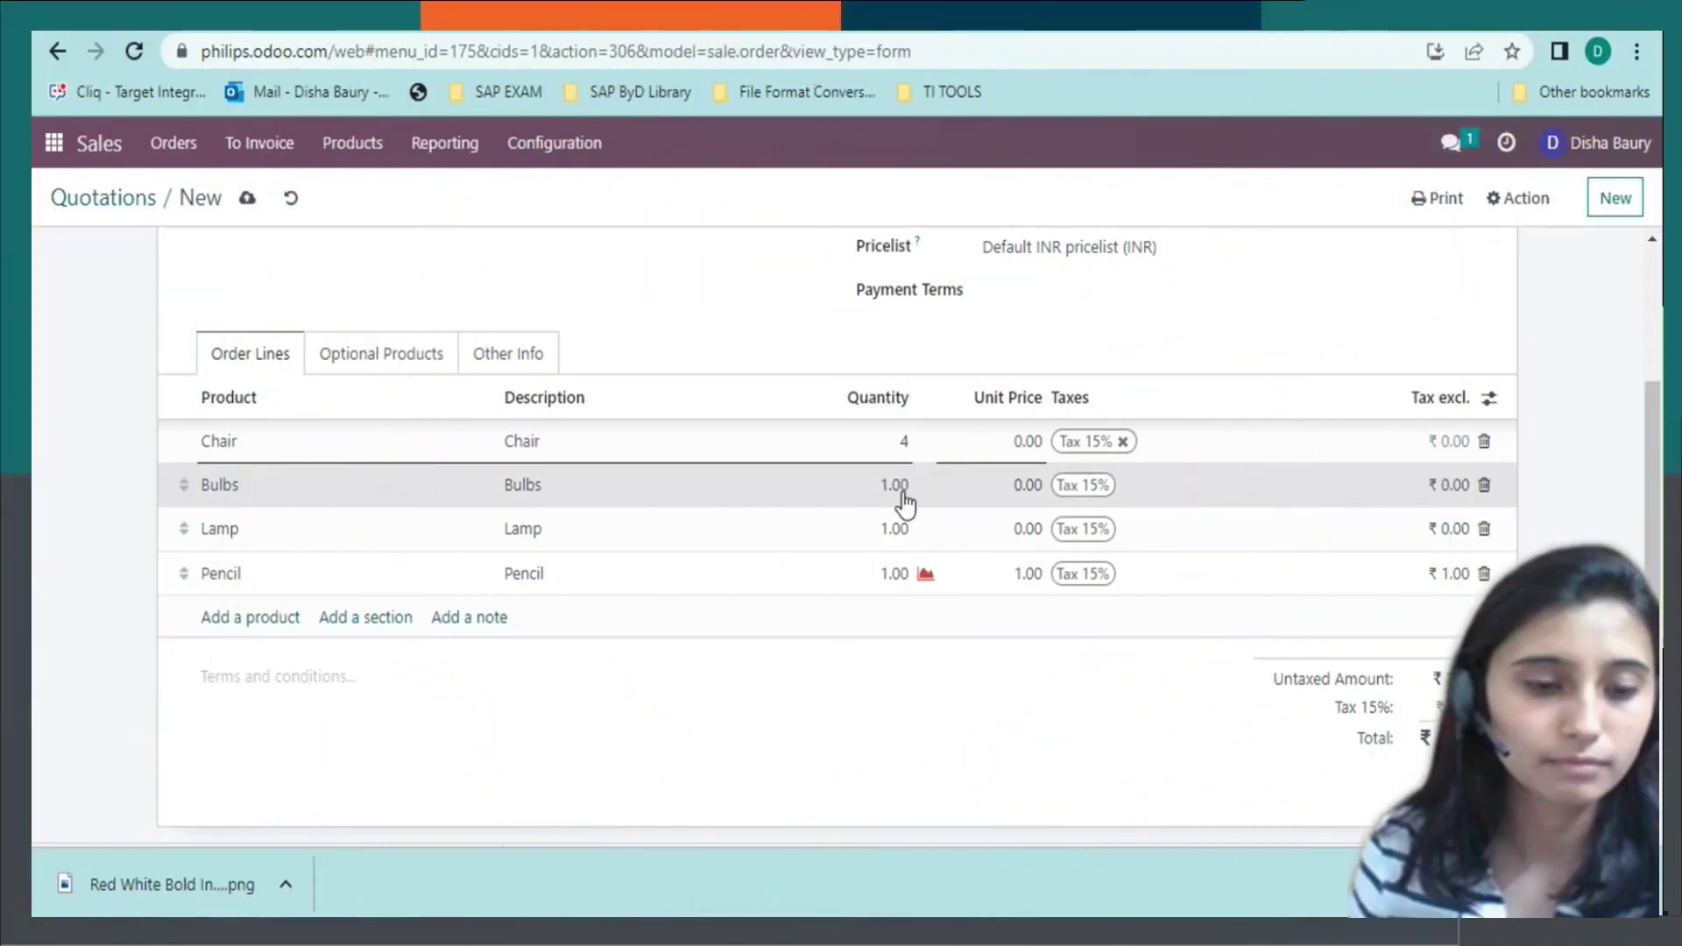
pyautogui.click(905, 505)
pyautogui.write('2')
pyautogui.click(903, 535)
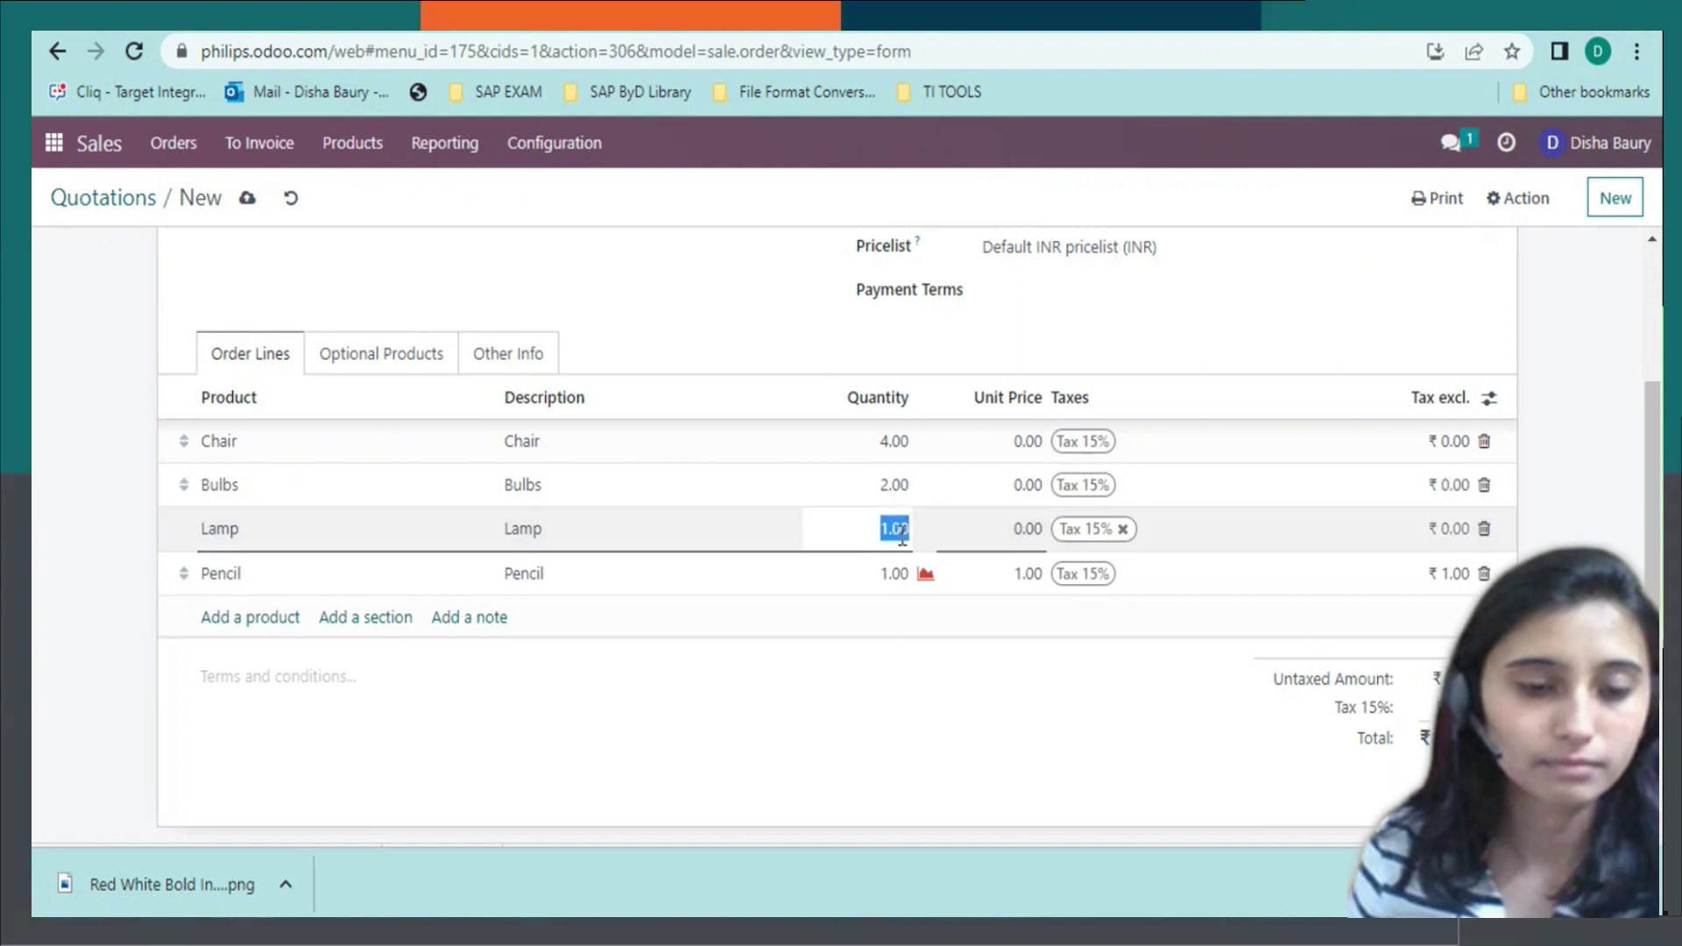
pyautogui.write('4')
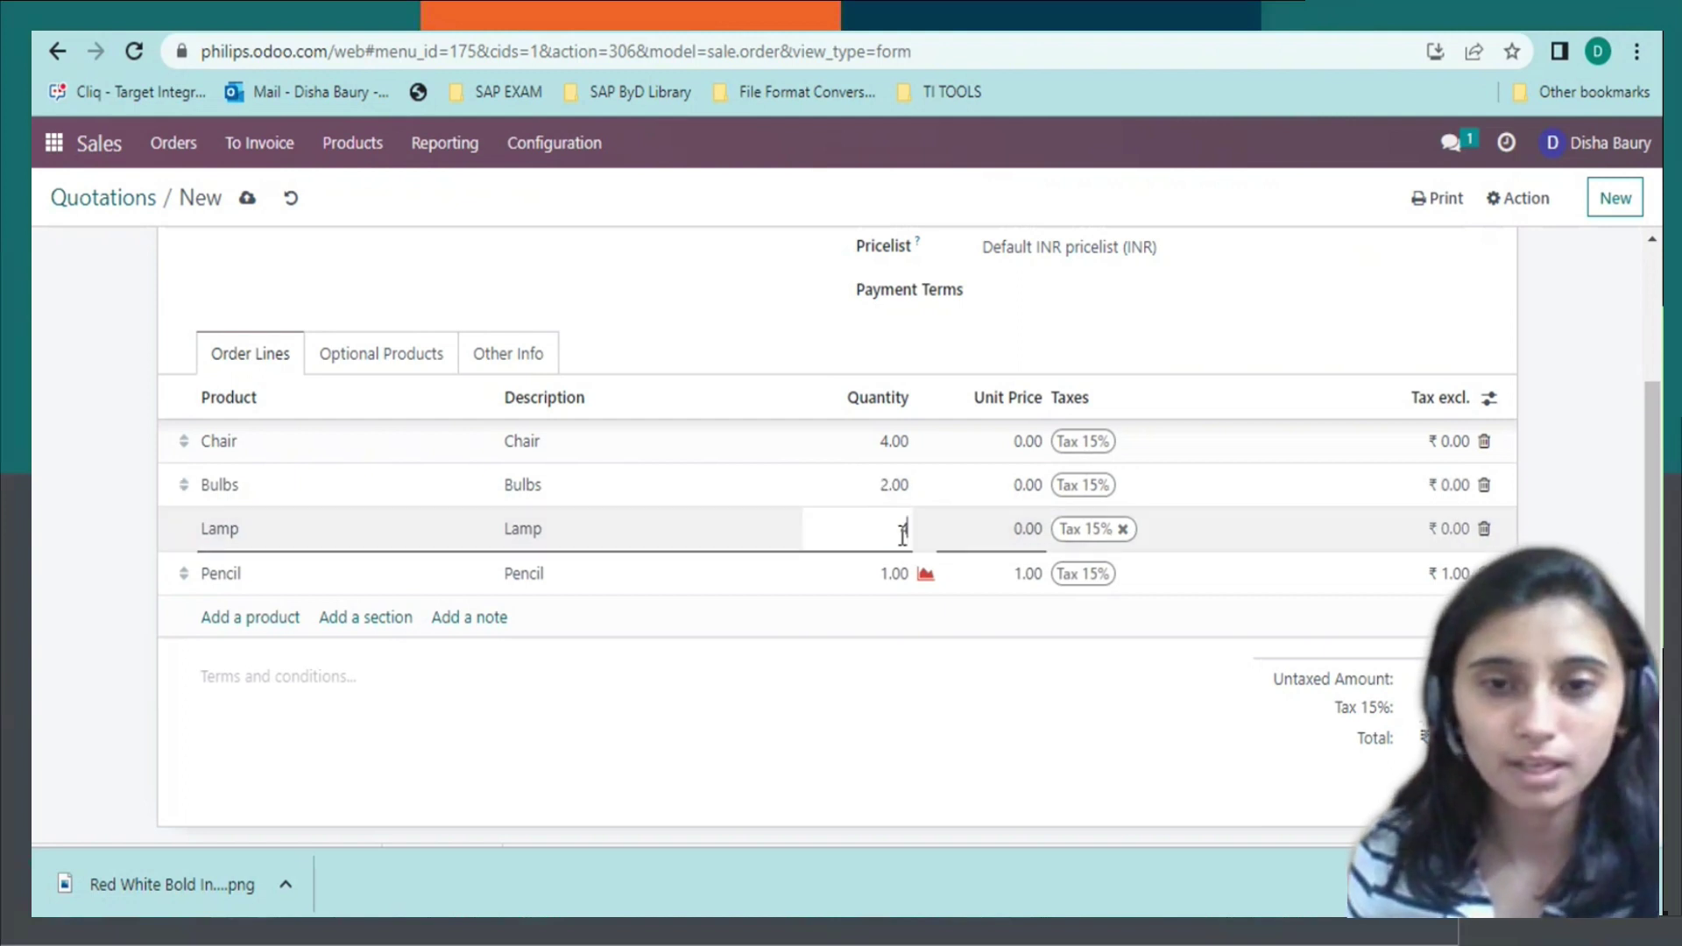
pyautogui.click(903, 578)
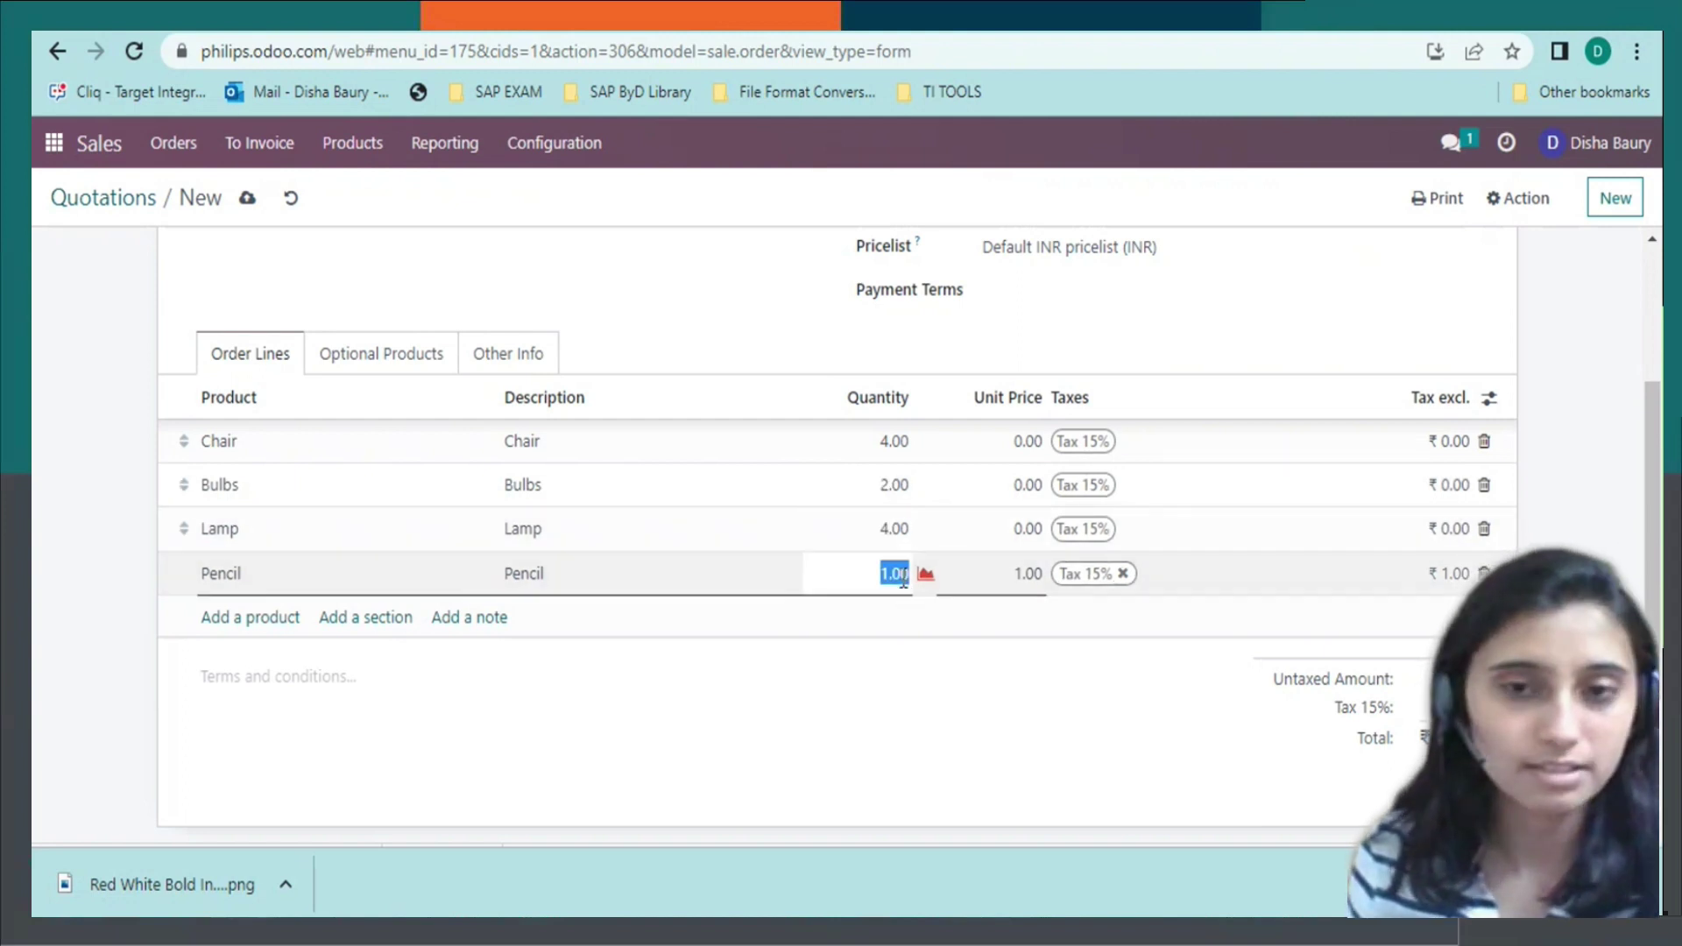
pyautogui.write('5')
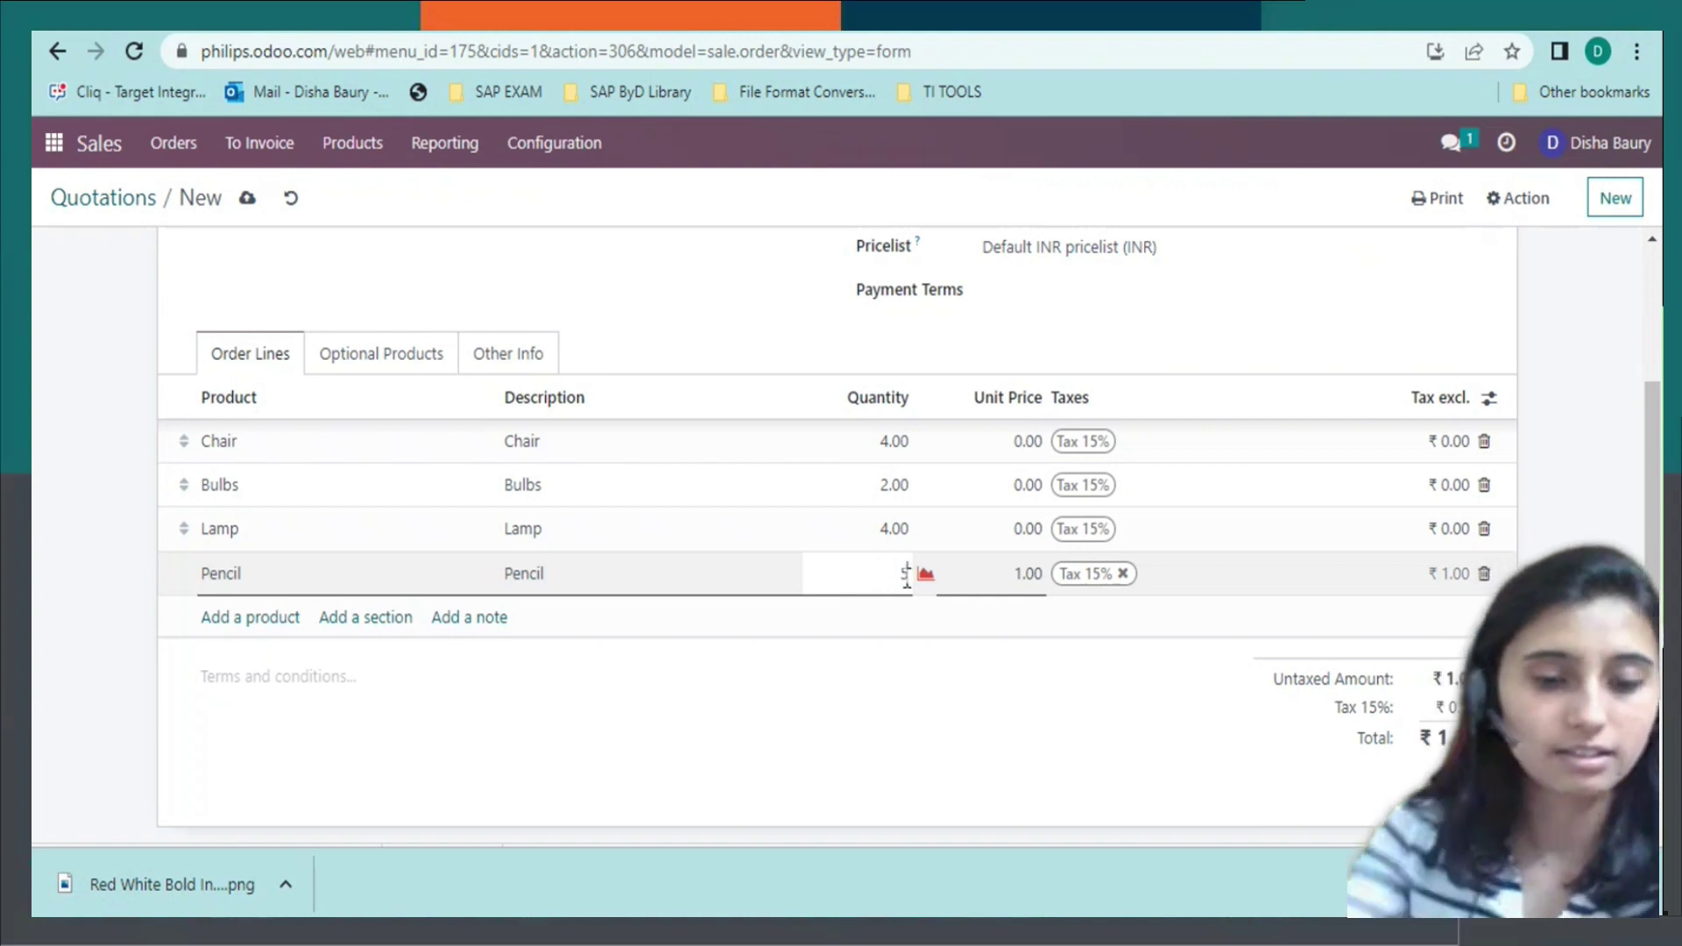
# Set the unit prices to 20 for Chair, 10 for Bulbs, 30 for Lamp and 25 for Pencil.
pyautogui.click(1033, 449)
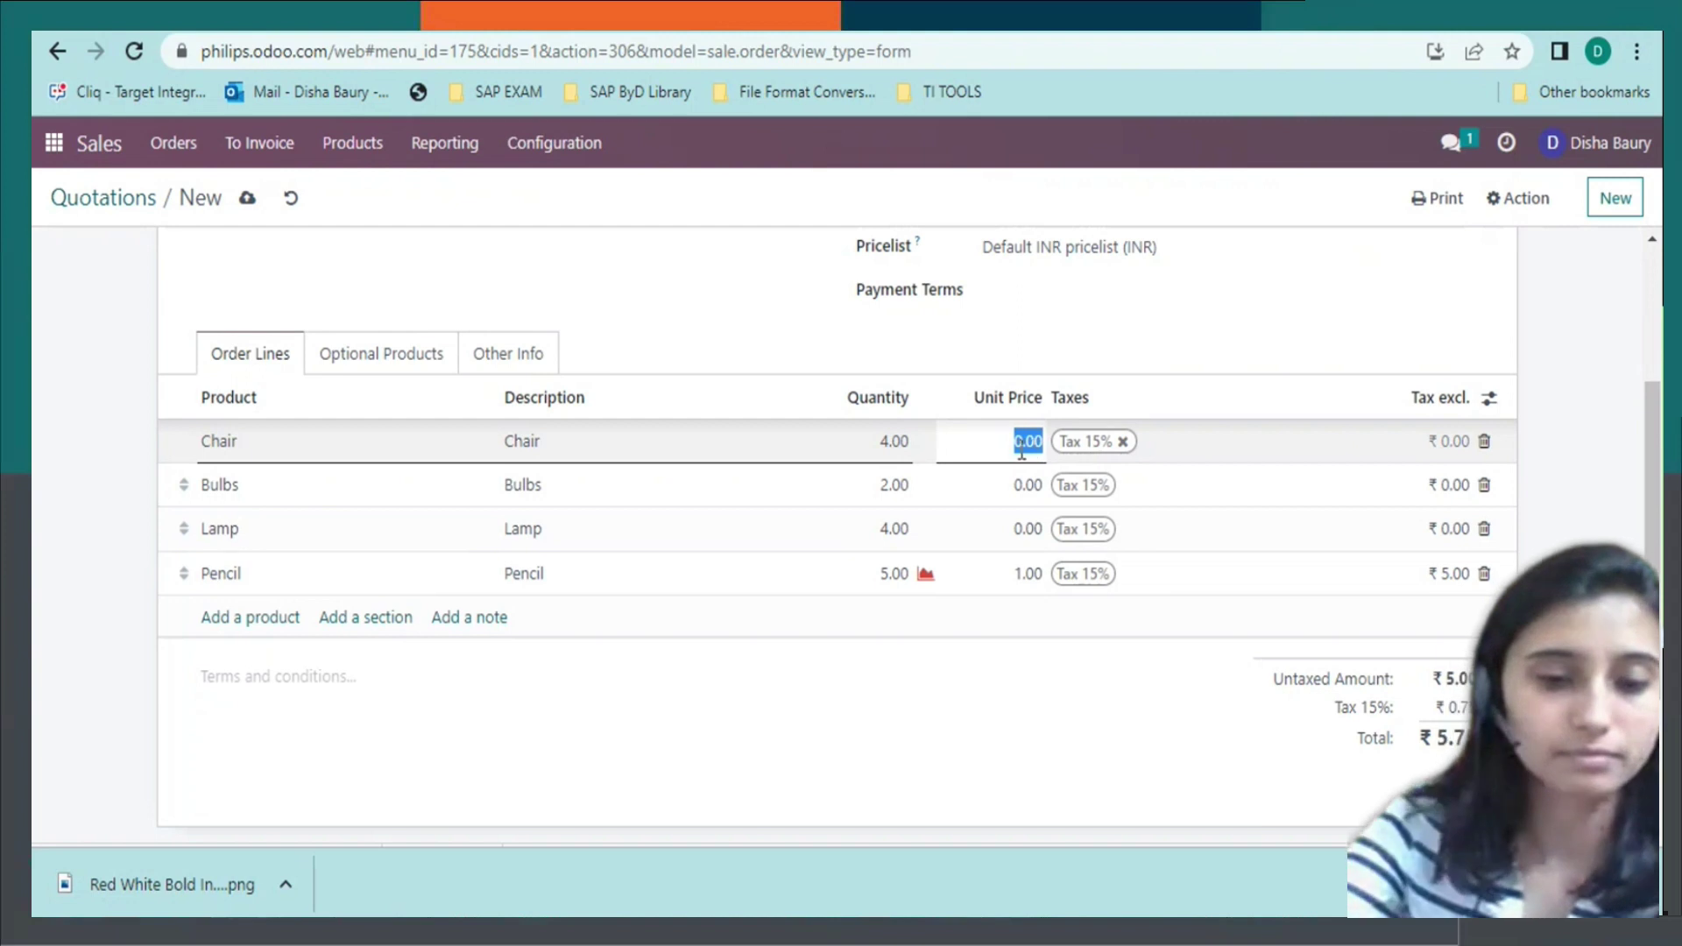
pyautogui.write('20')
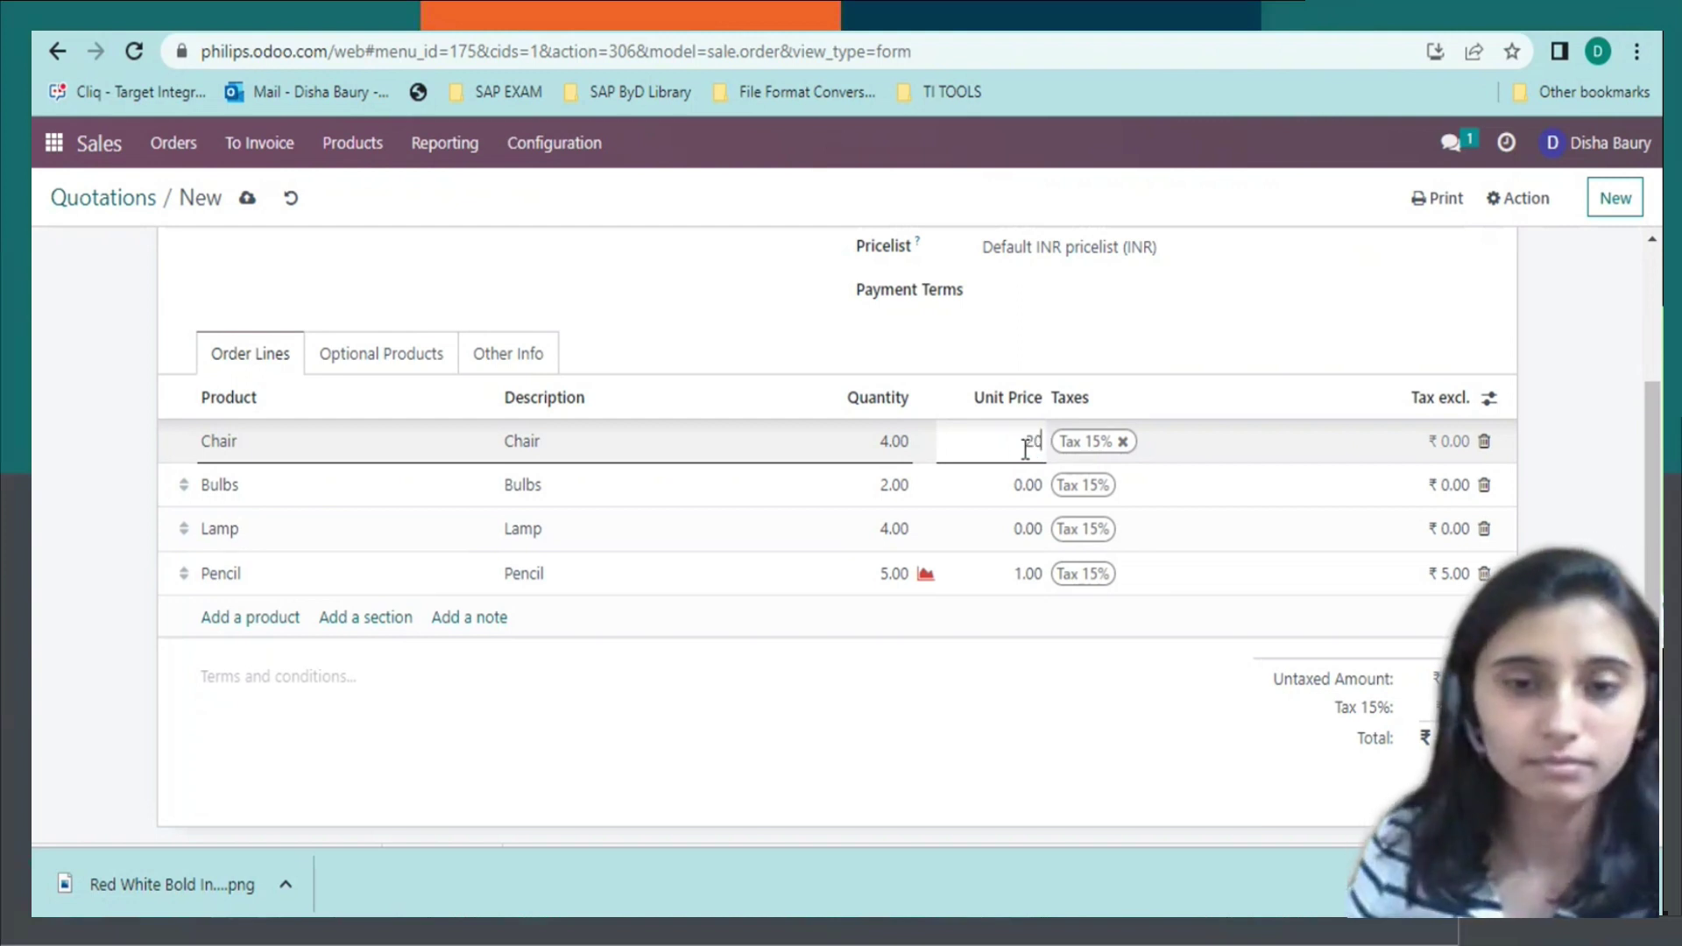
pyautogui.click(1028, 487)
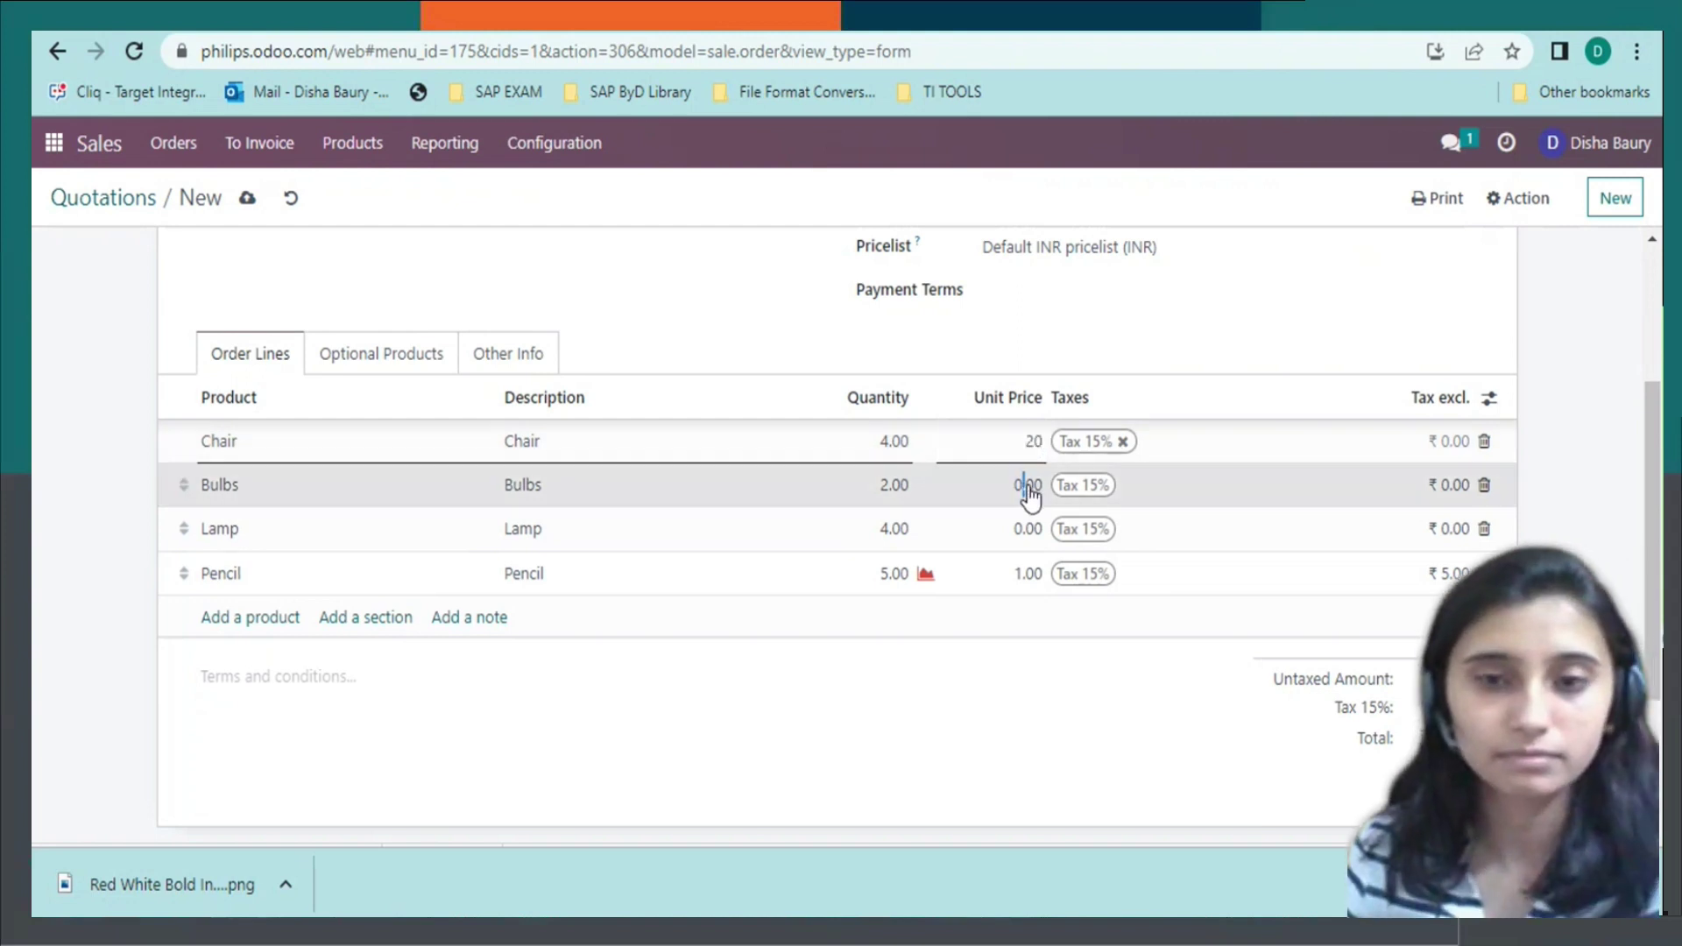
pyautogui.write('10')
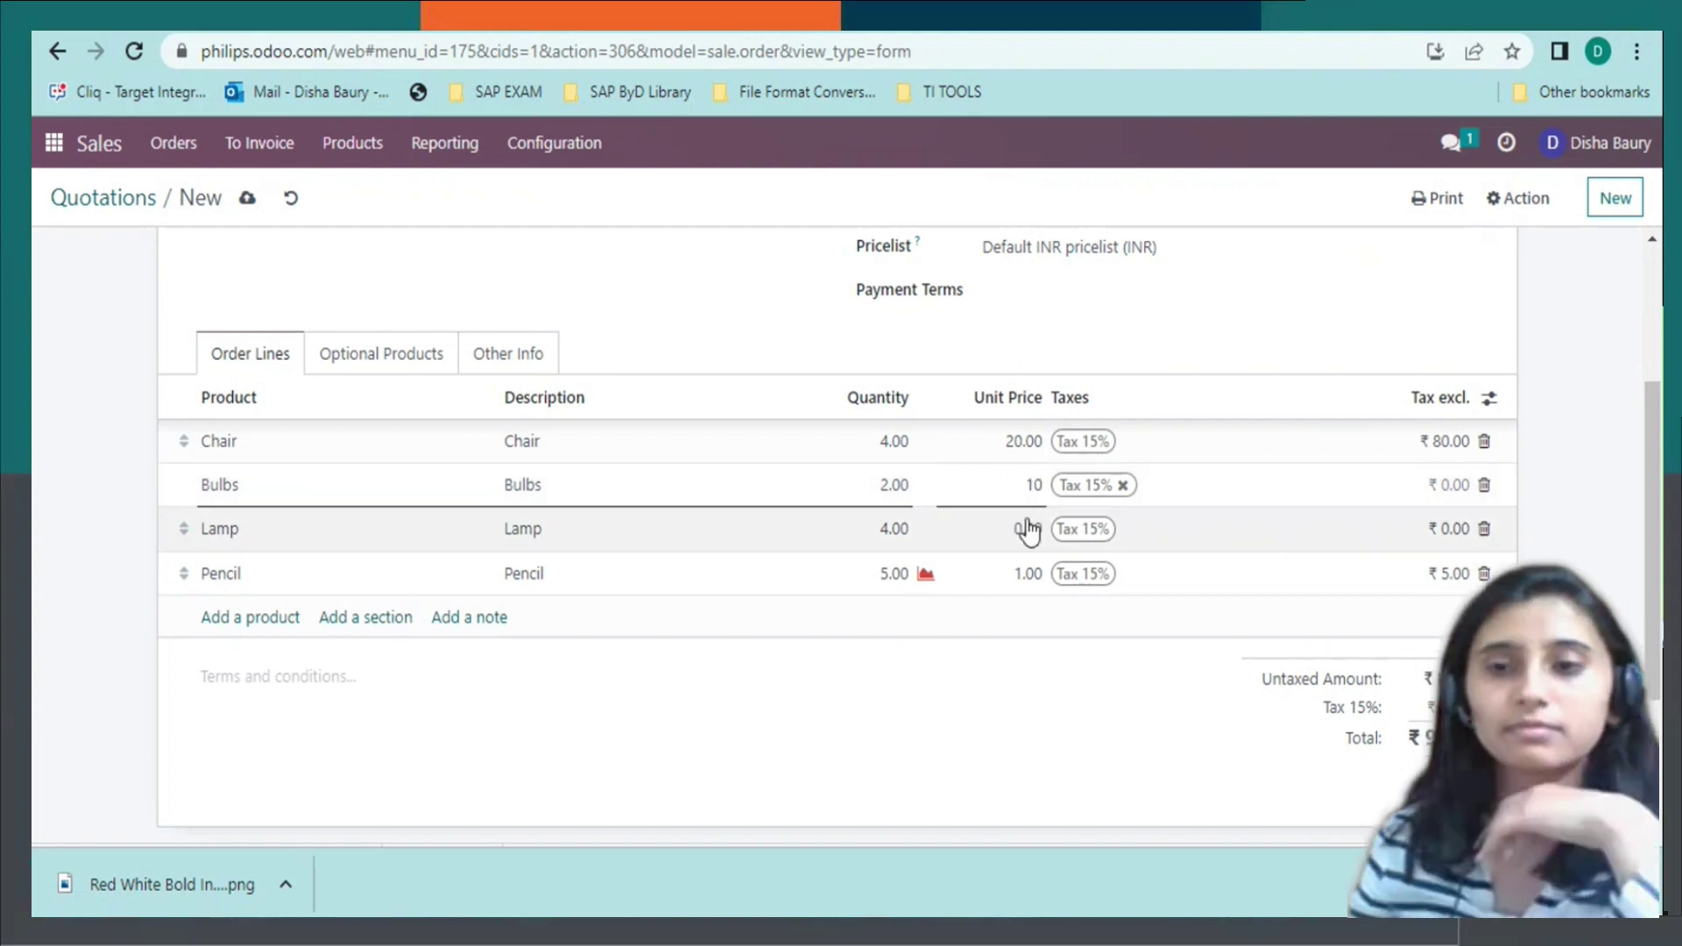
pyautogui.click(1030, 532)
pyautogui.write('3')
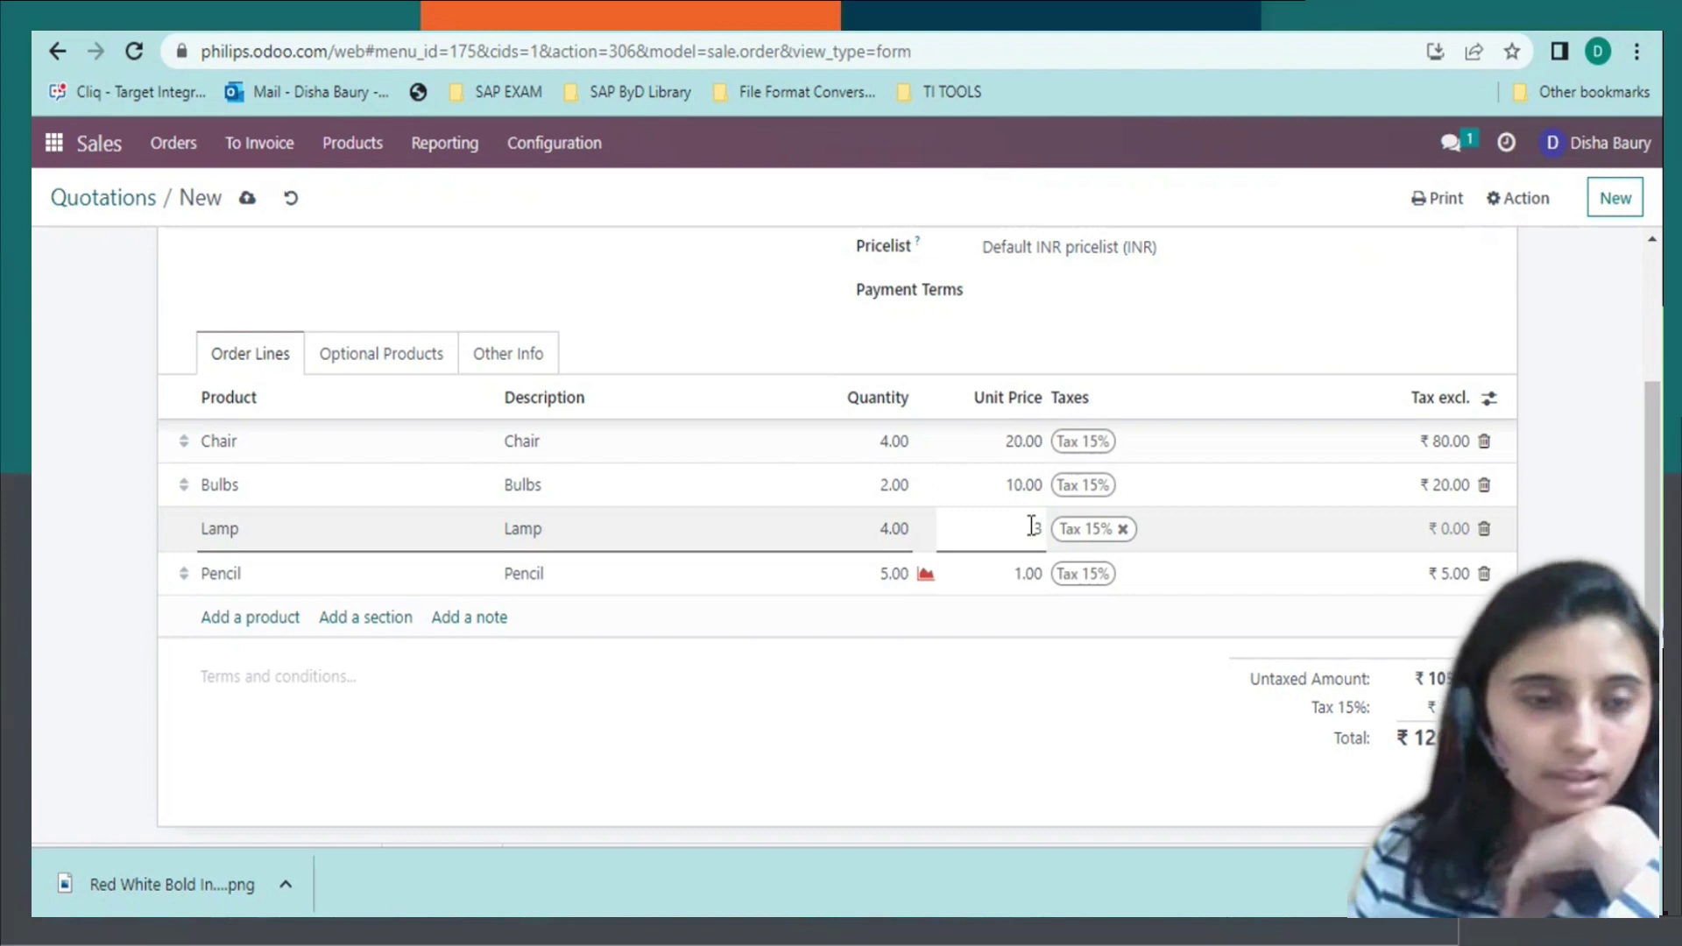
pyautogui.write('0')
pyautogui.click(1039, 574)
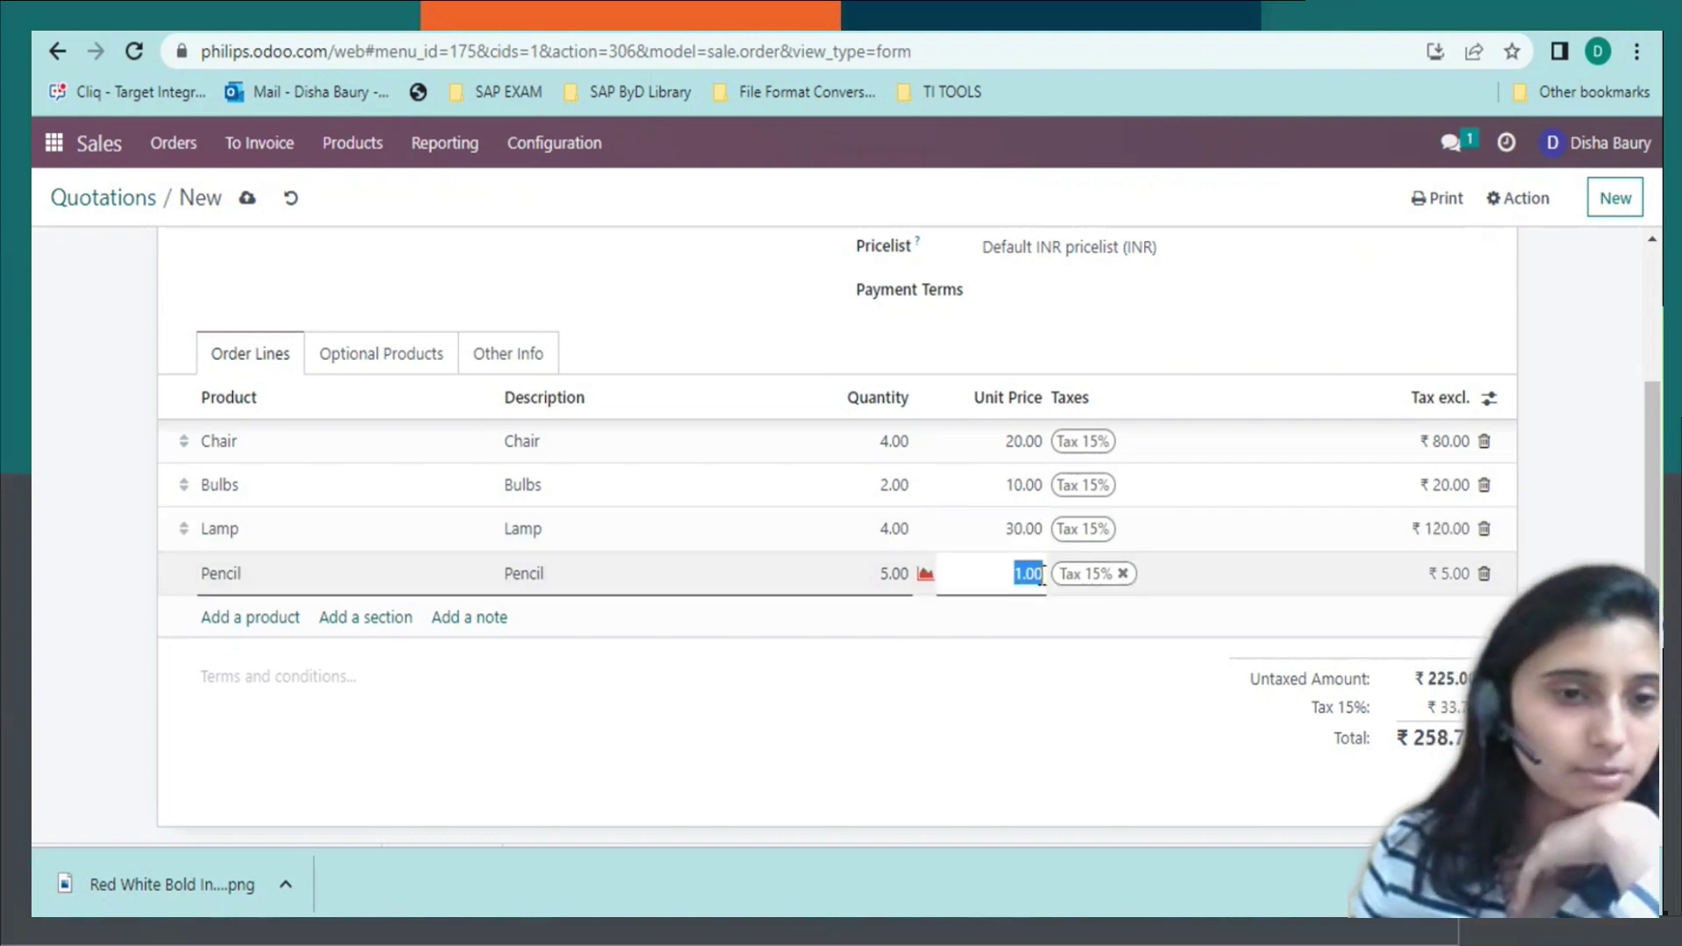
pyautogui.press('BackSpace')
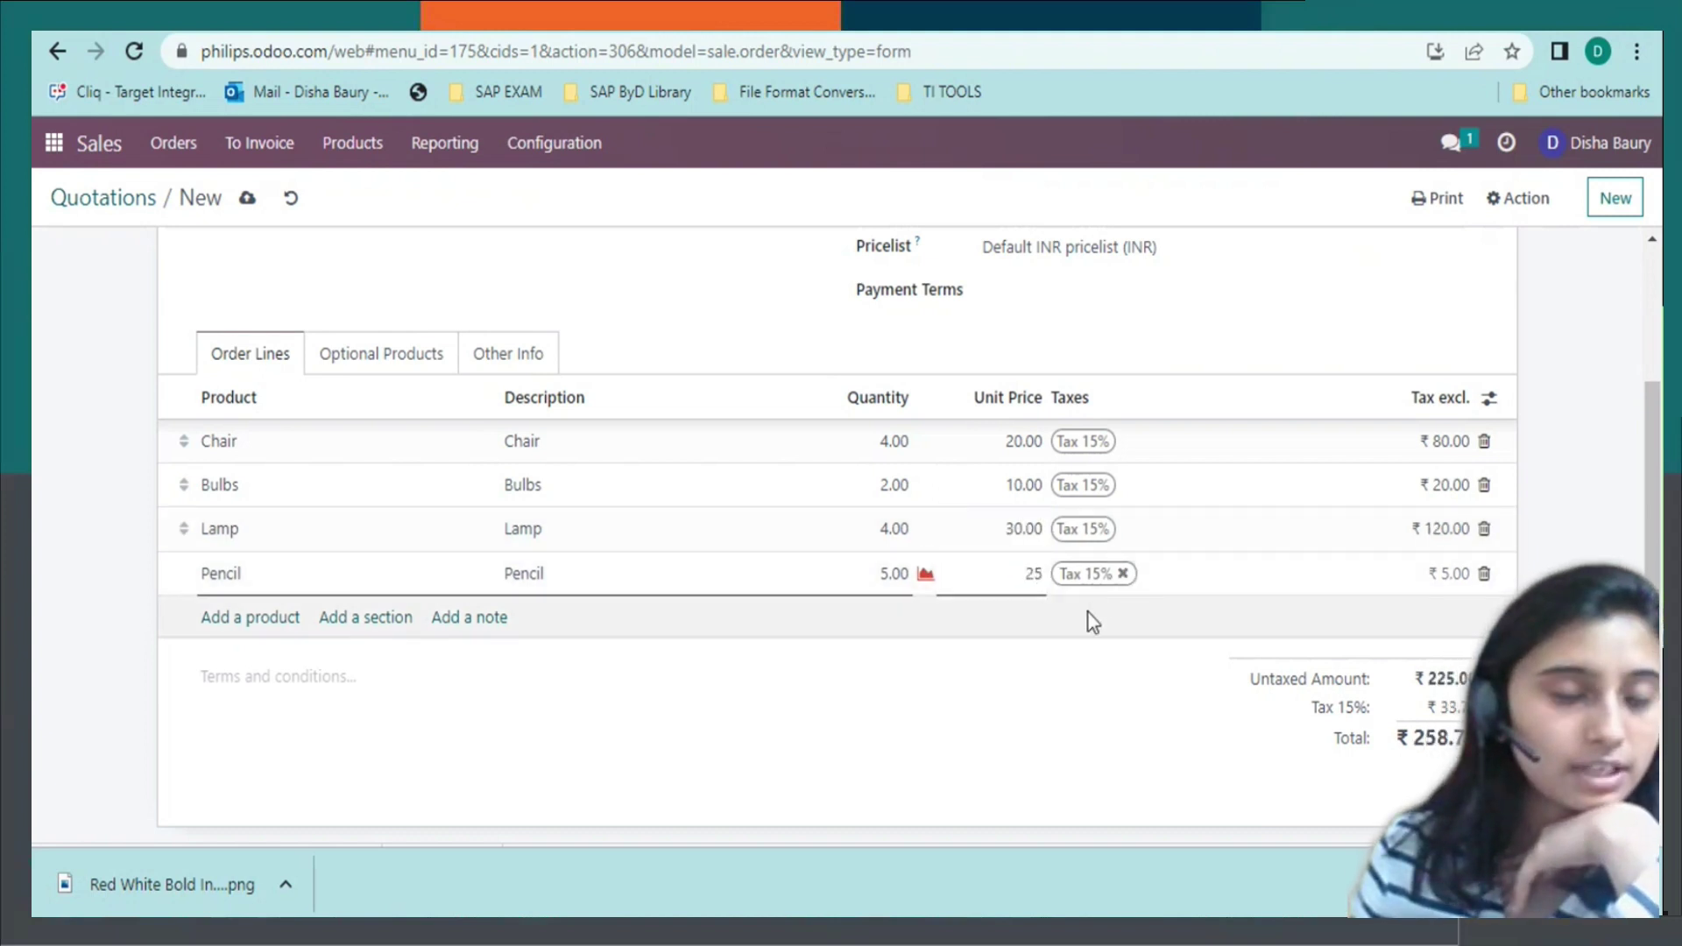
pyautogui.click(951, 714)
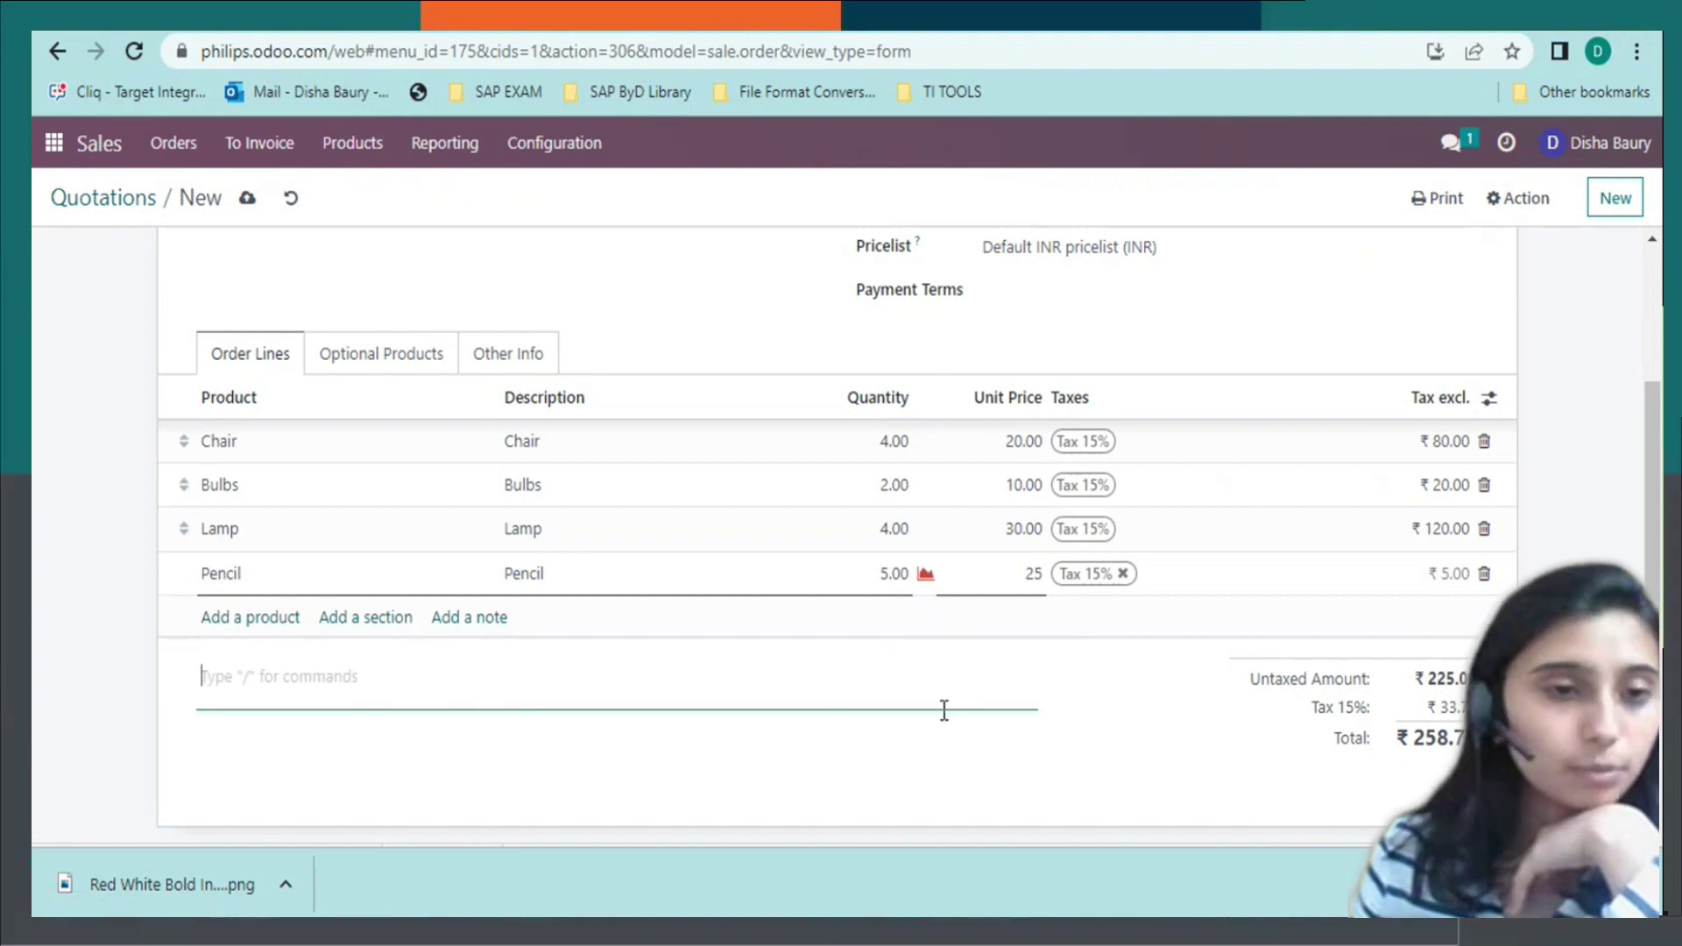
# Add a section named Accessories below the product lines.
pyautogui.scroll(-3, 1223, 708)
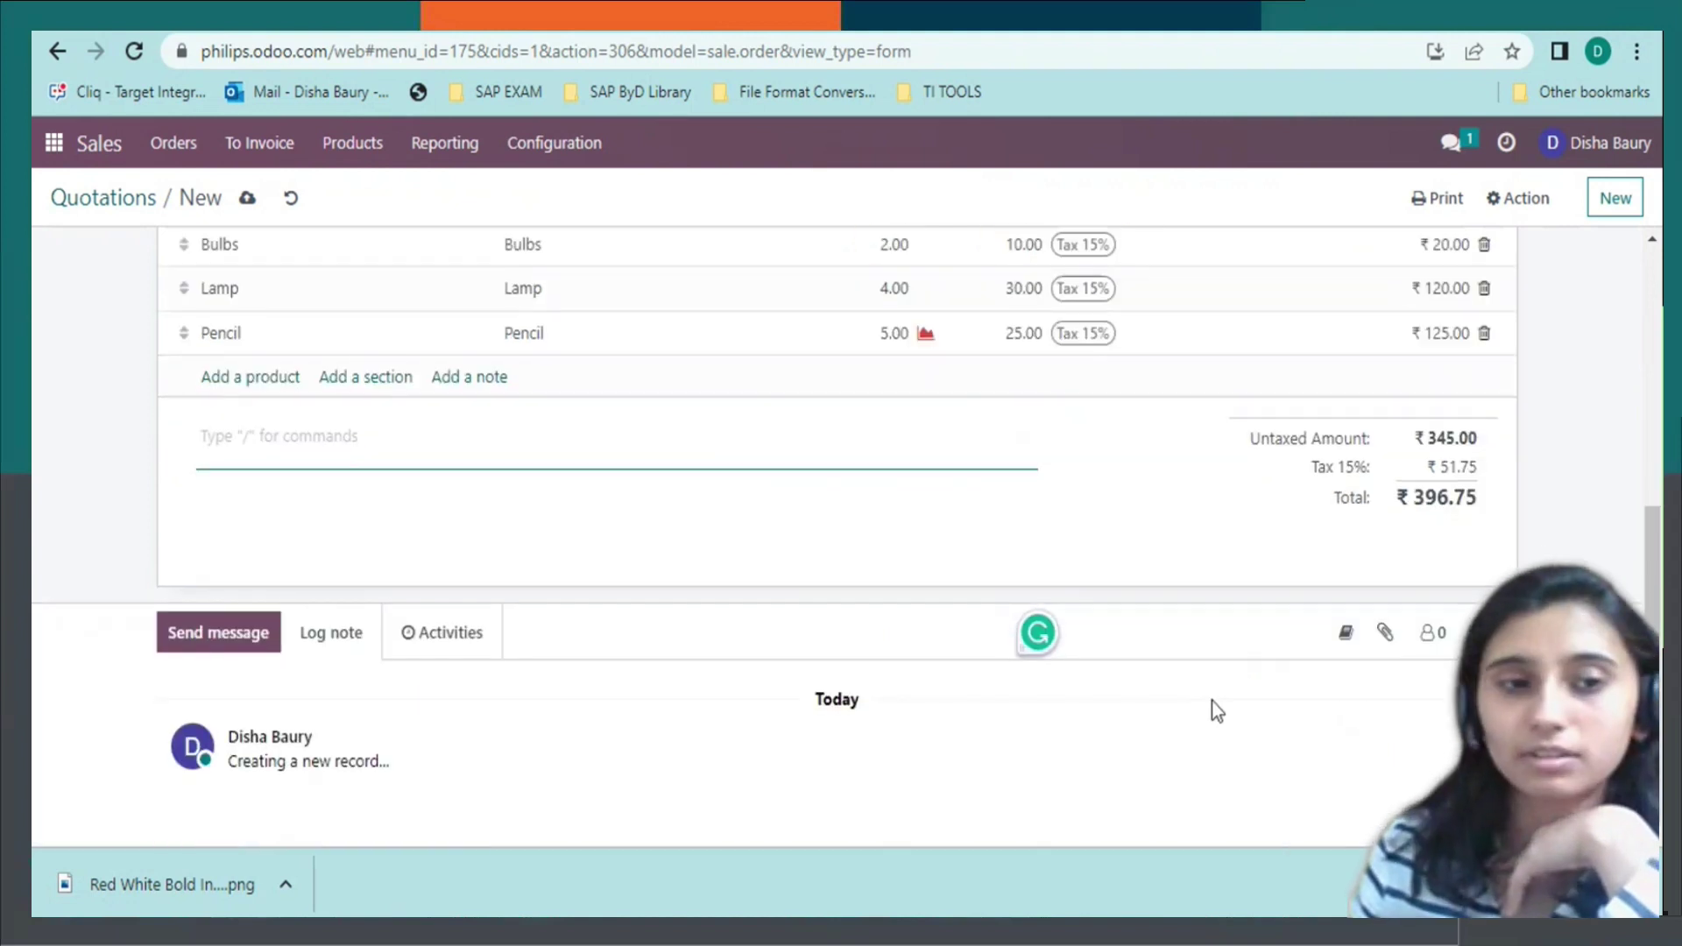
pyautogui.scroll(4, 1211, 701)
pyautogui.scroll(-3, 372, 583)
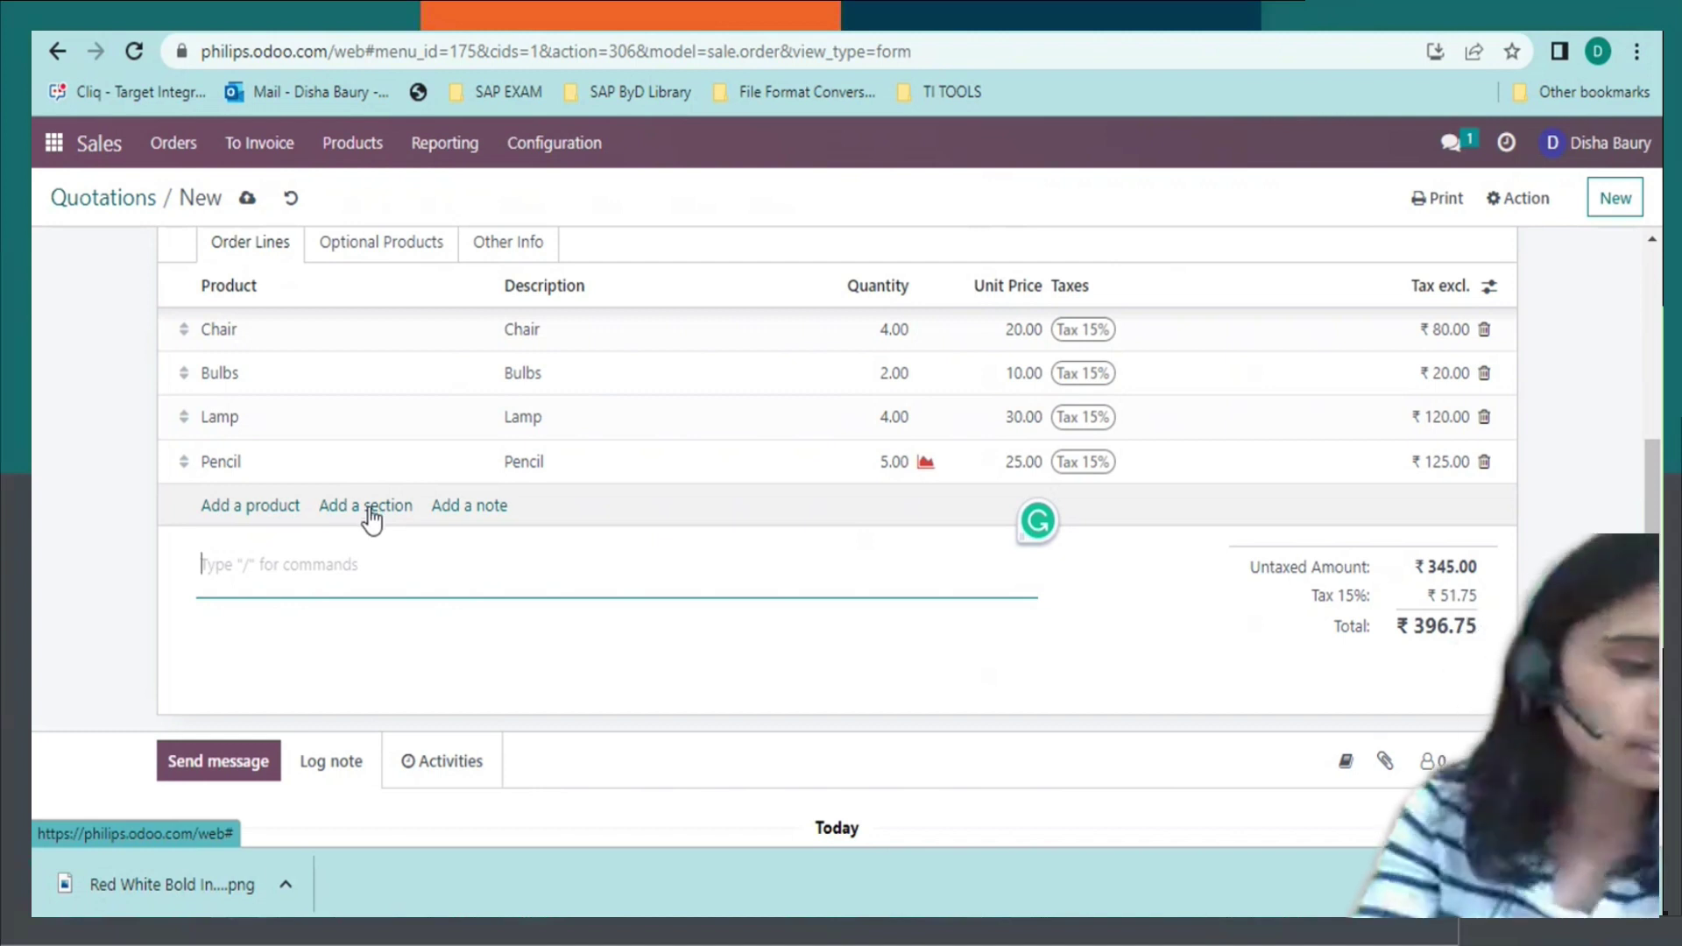
pyautogui.click(371, 517)
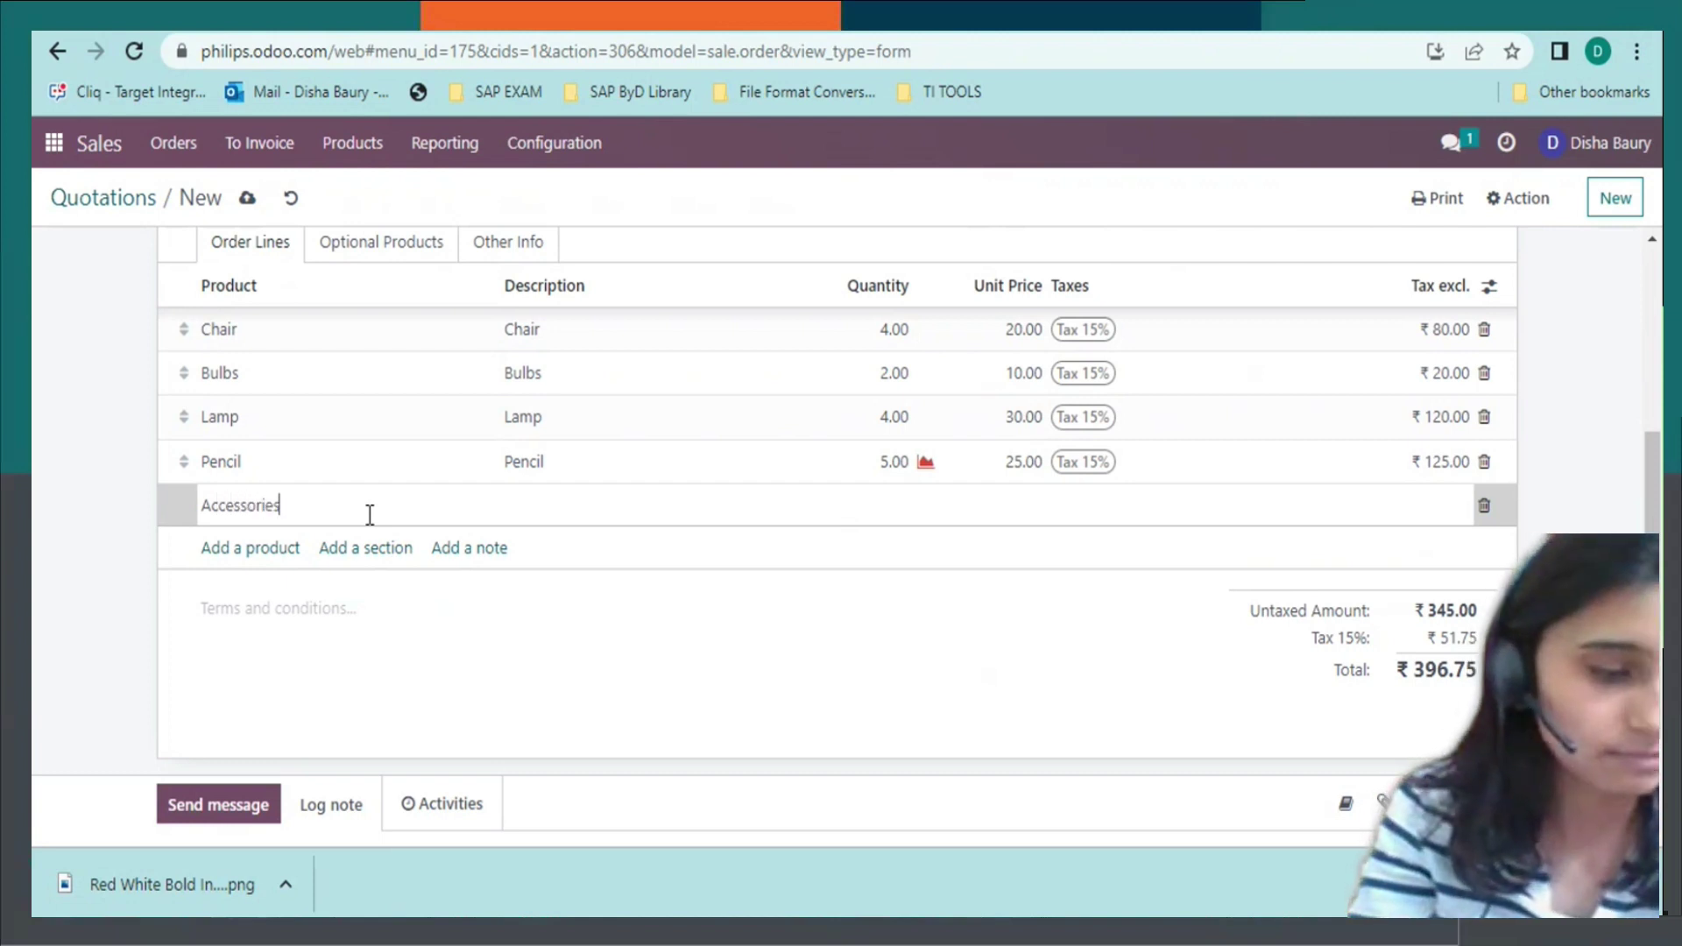
pyautogui.doubleClick(370, 515)
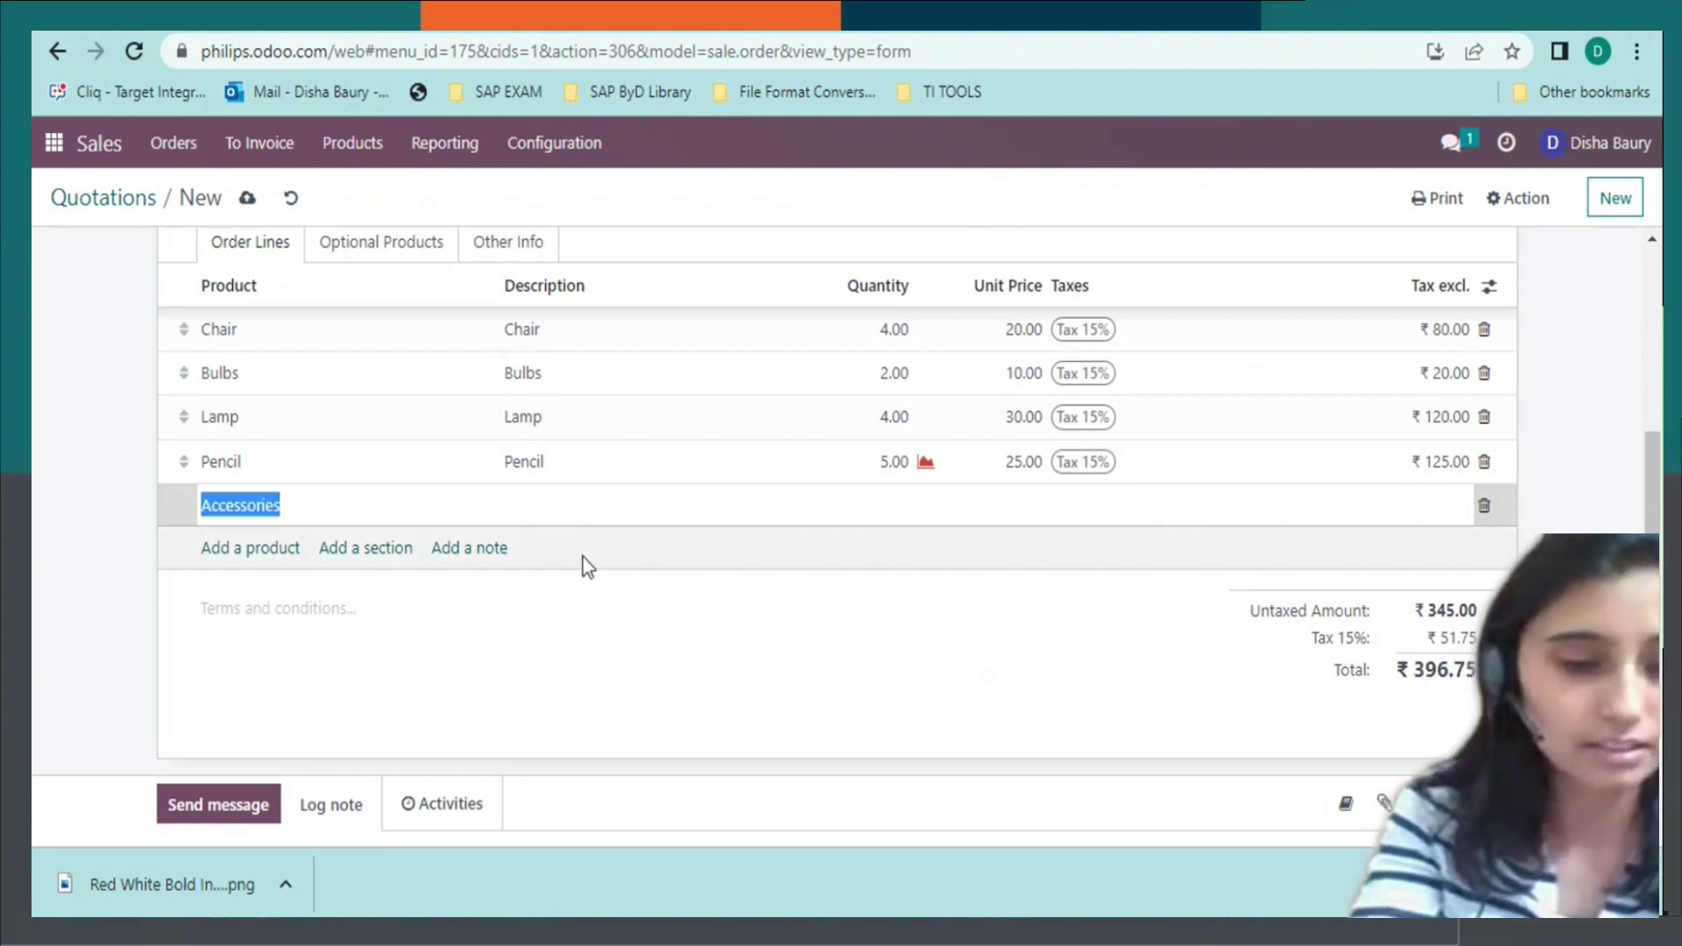
# Add a second section named Electronics below the Accessories section.
pyautogui.click(362, 551)
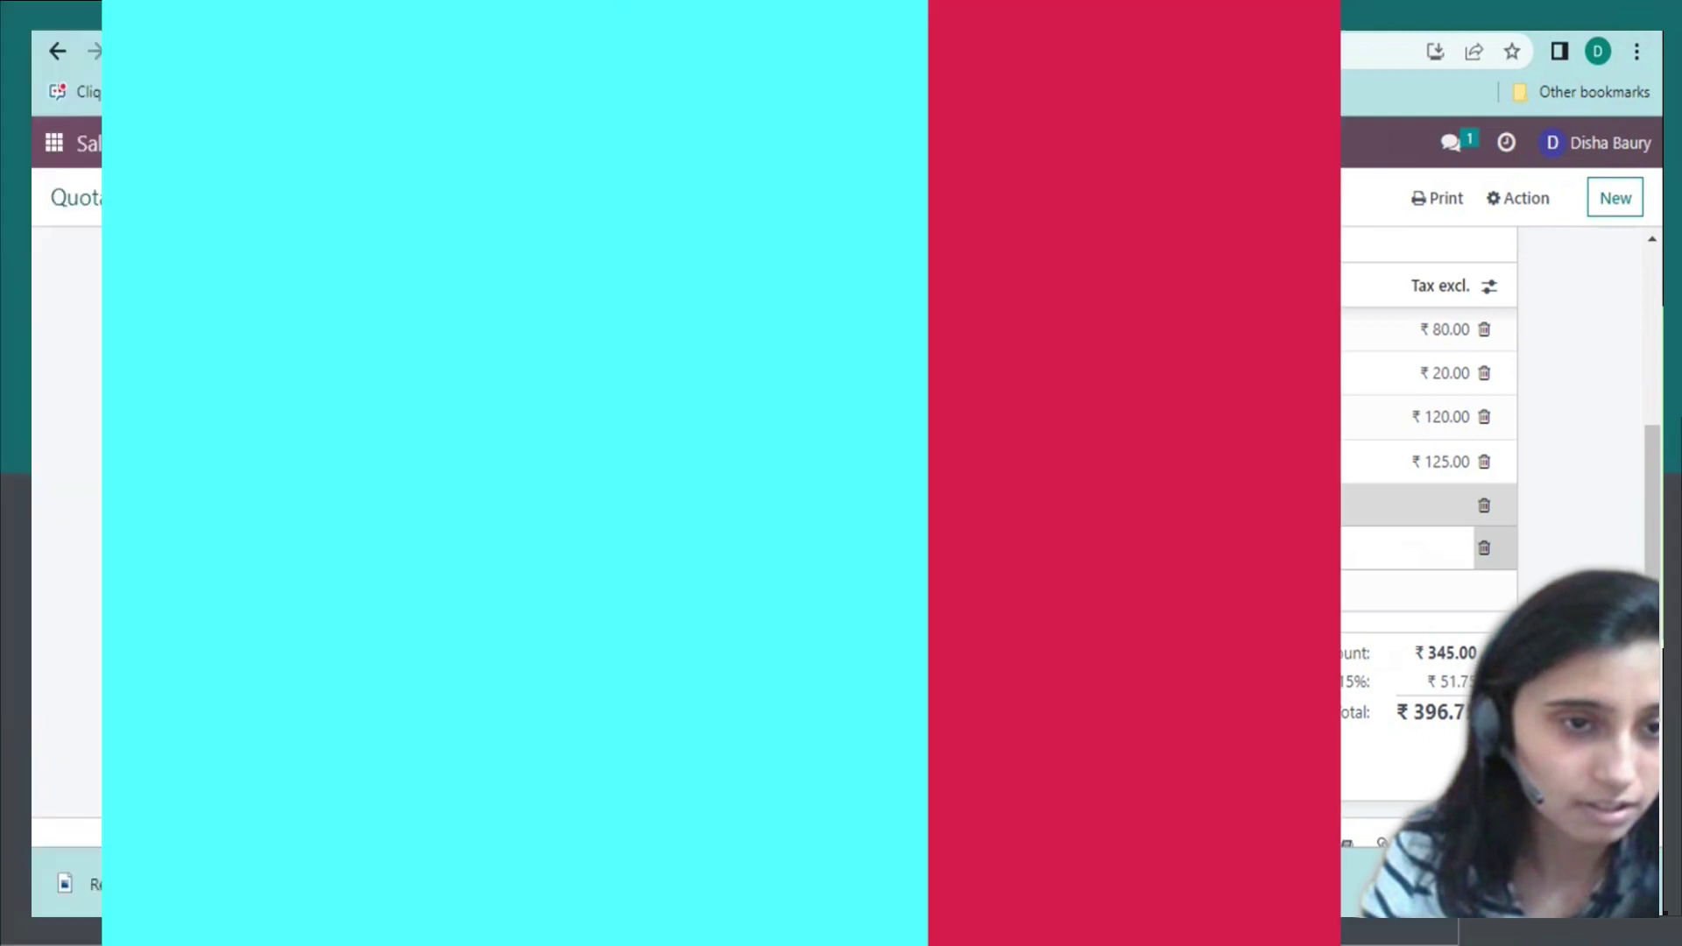
pyautogui.write('lectr')
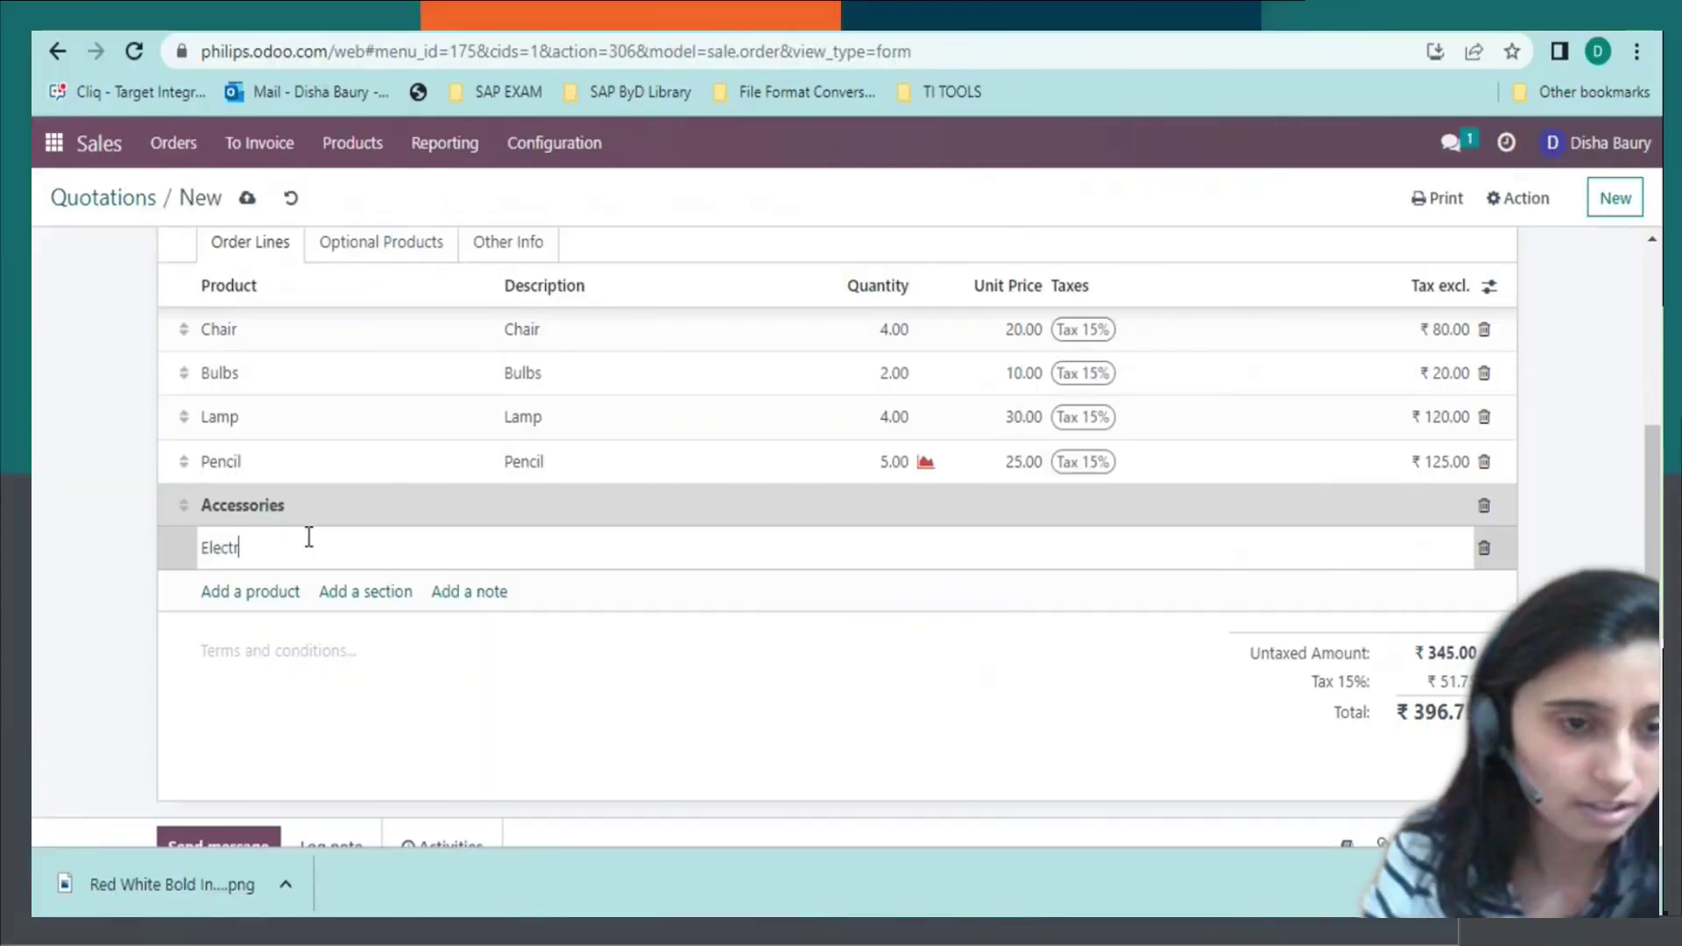
pyautogui.write('onics')
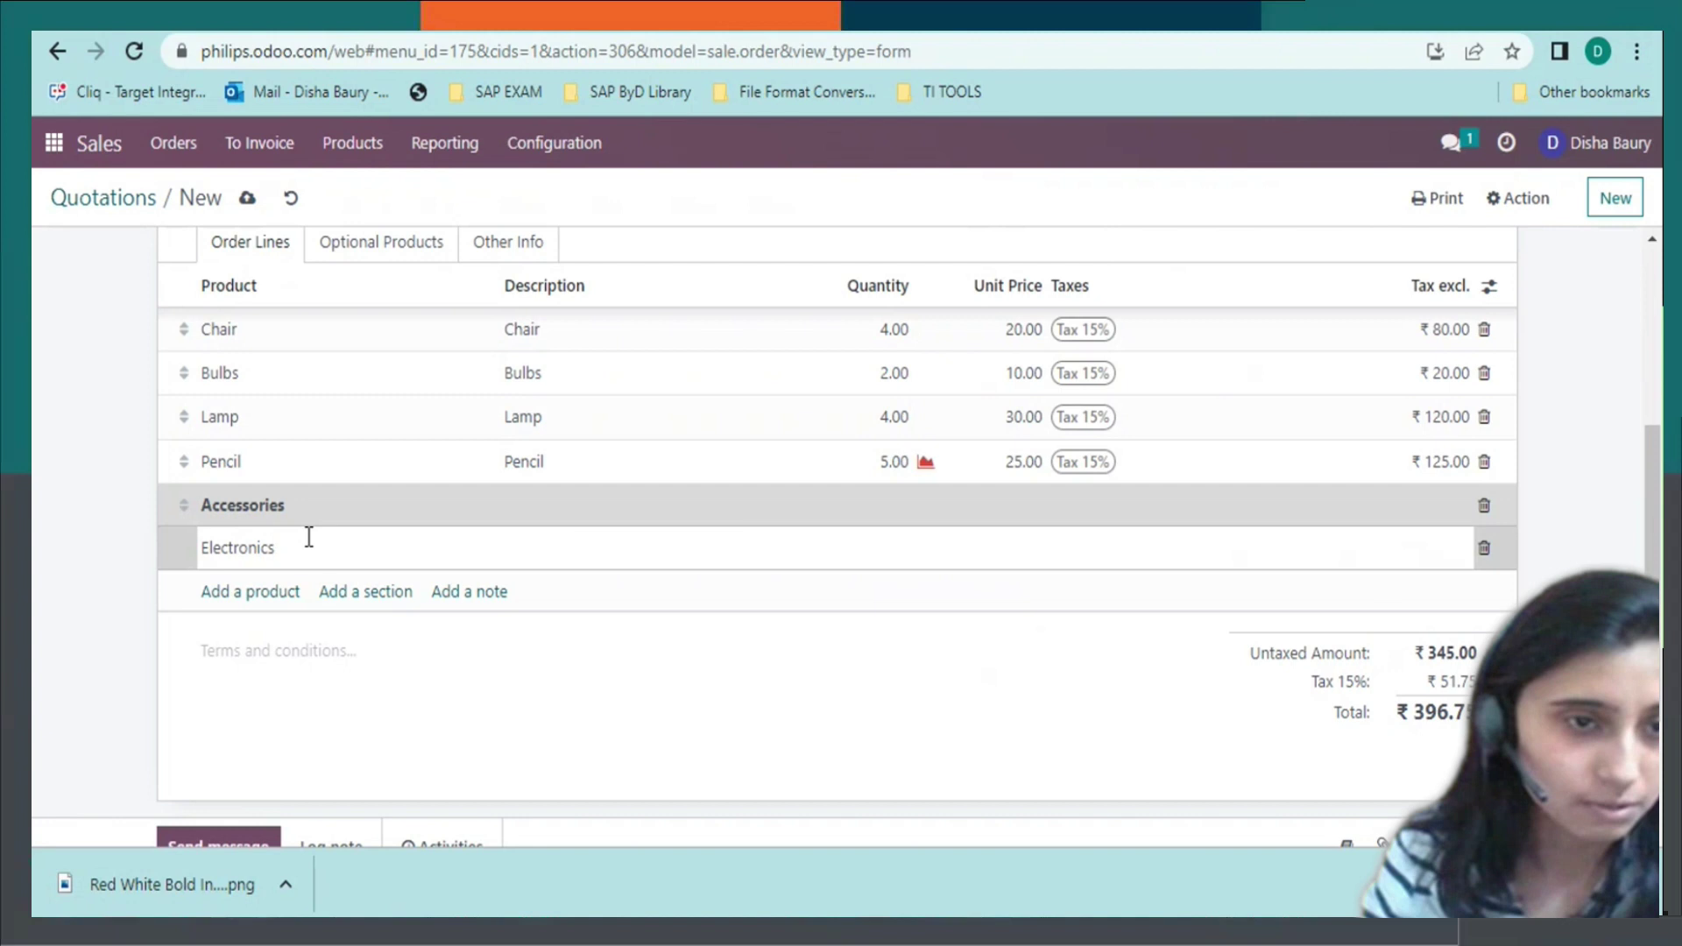
pyautogui.click(448, 633)
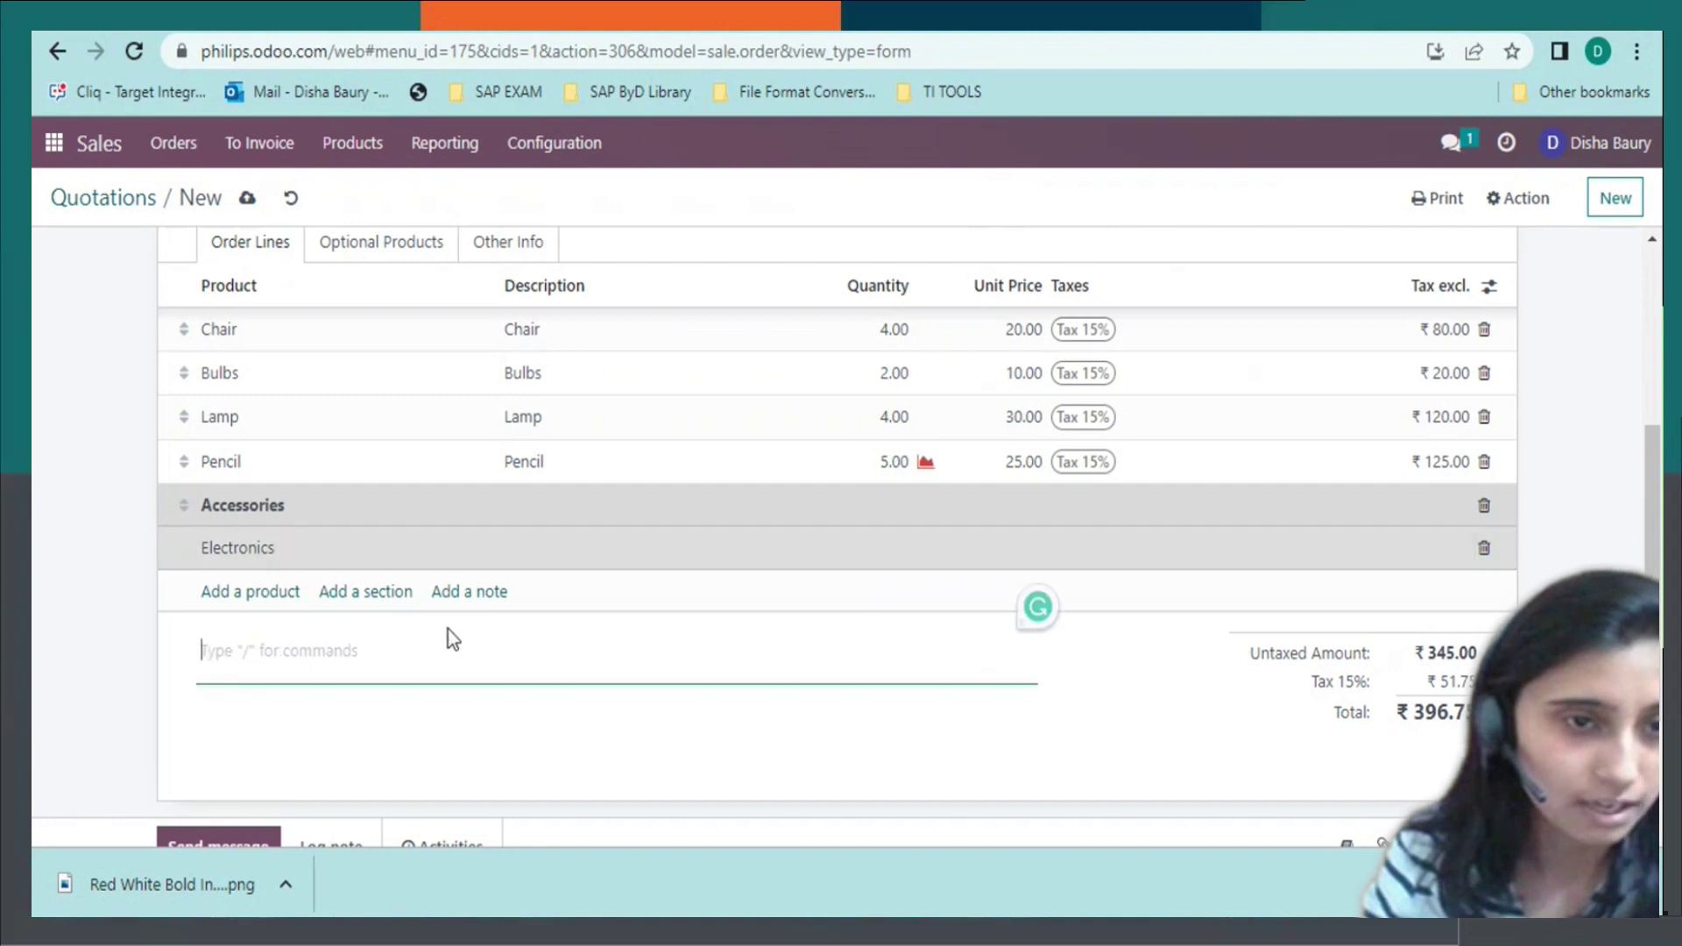
# Move the Accessories section to the start of the order lines, above Chair.
pyautogui.click(308, 521)
pyautogui.doubleClick(317, 502)
pyautogui.moveTo(317, 502); pyautogui.dragTo(341, 532)
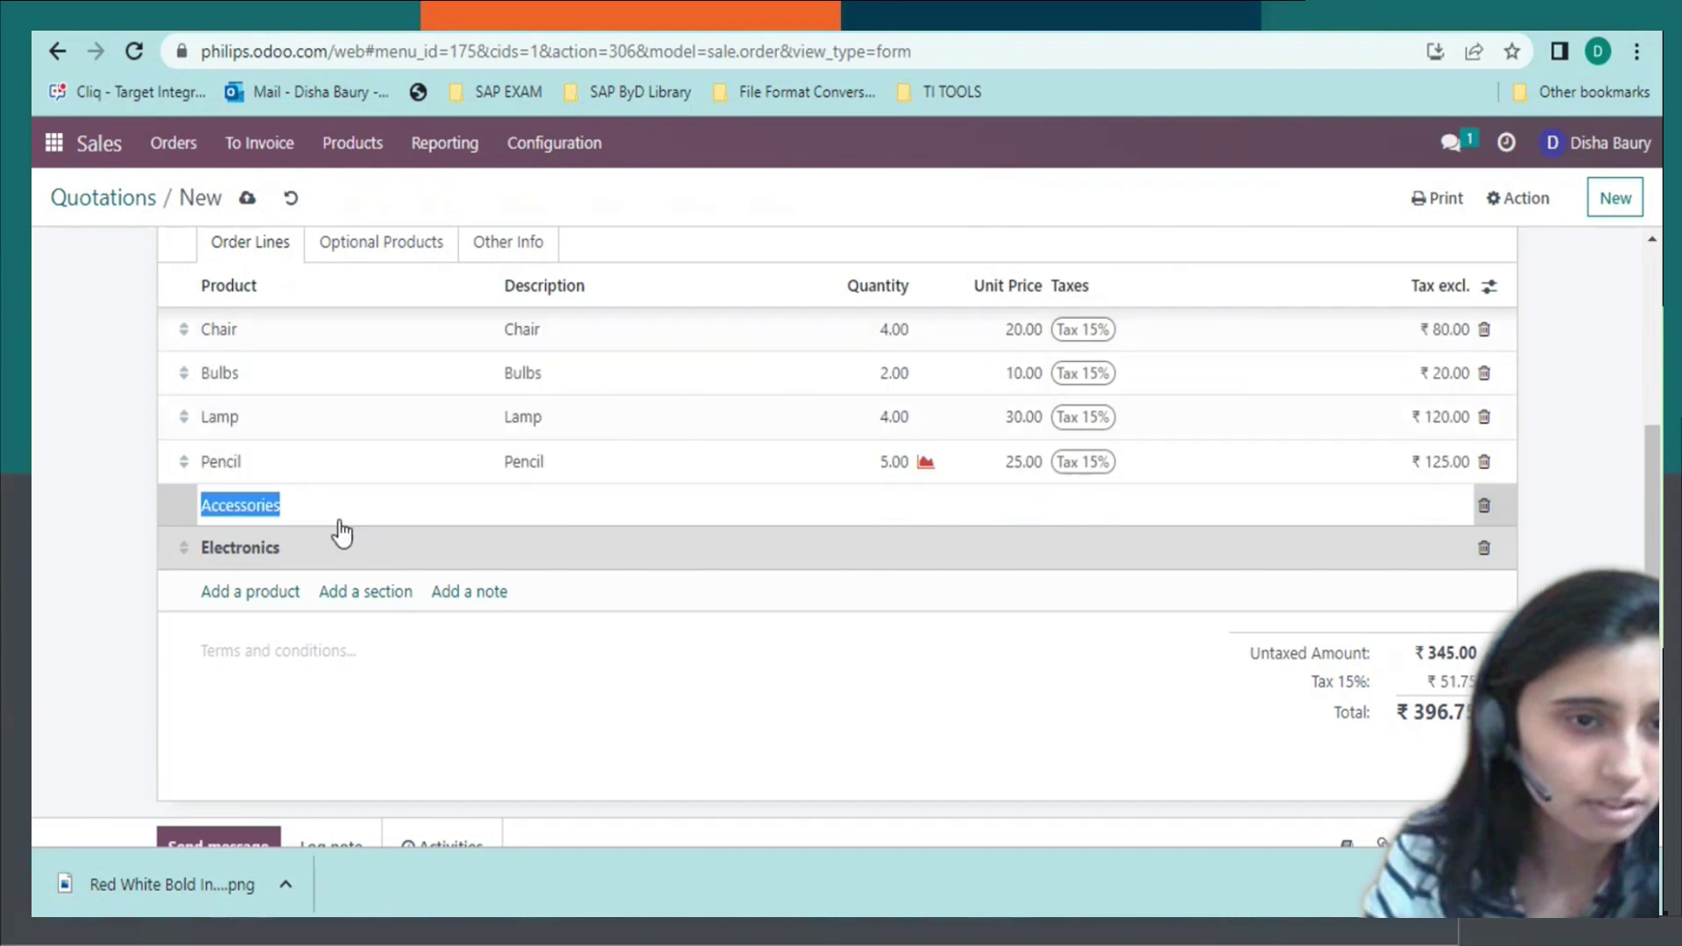
pyautogui.moveTo(175, 505); pyautogui.dragTo(267, 714)
pyautogui.scroll(-3, 371, 654)
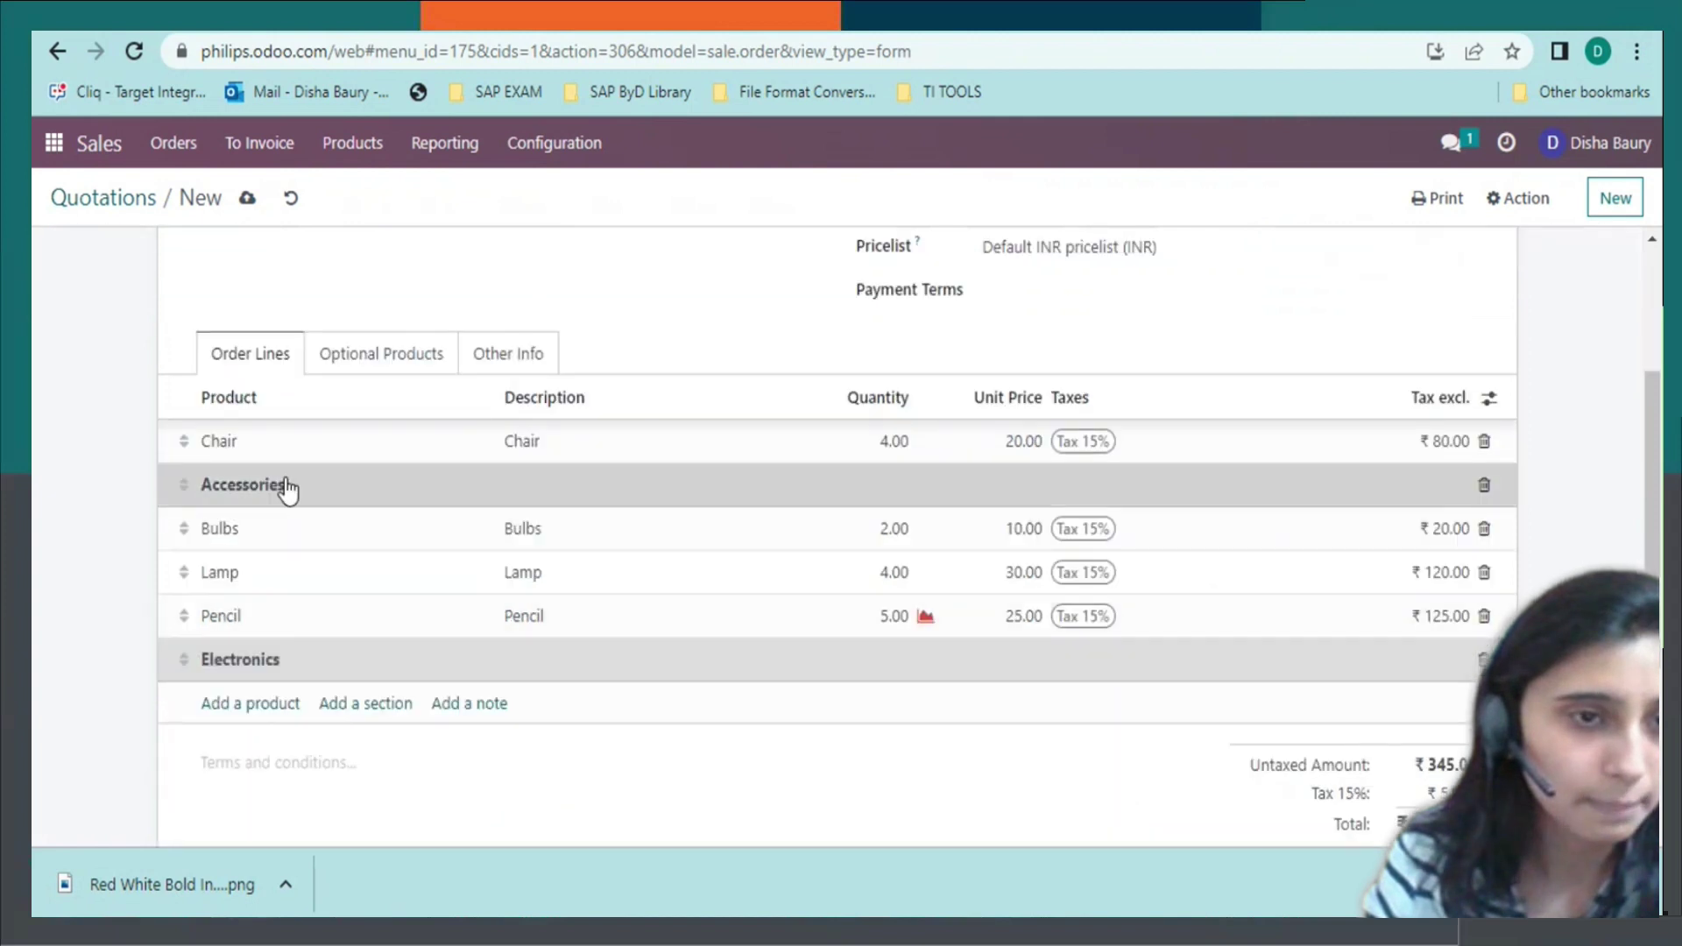
pyautogui.moveTo(183, 474); pyautogui.dragTo(300, 754)
pyautogui.scroll(-2, 283, 653)
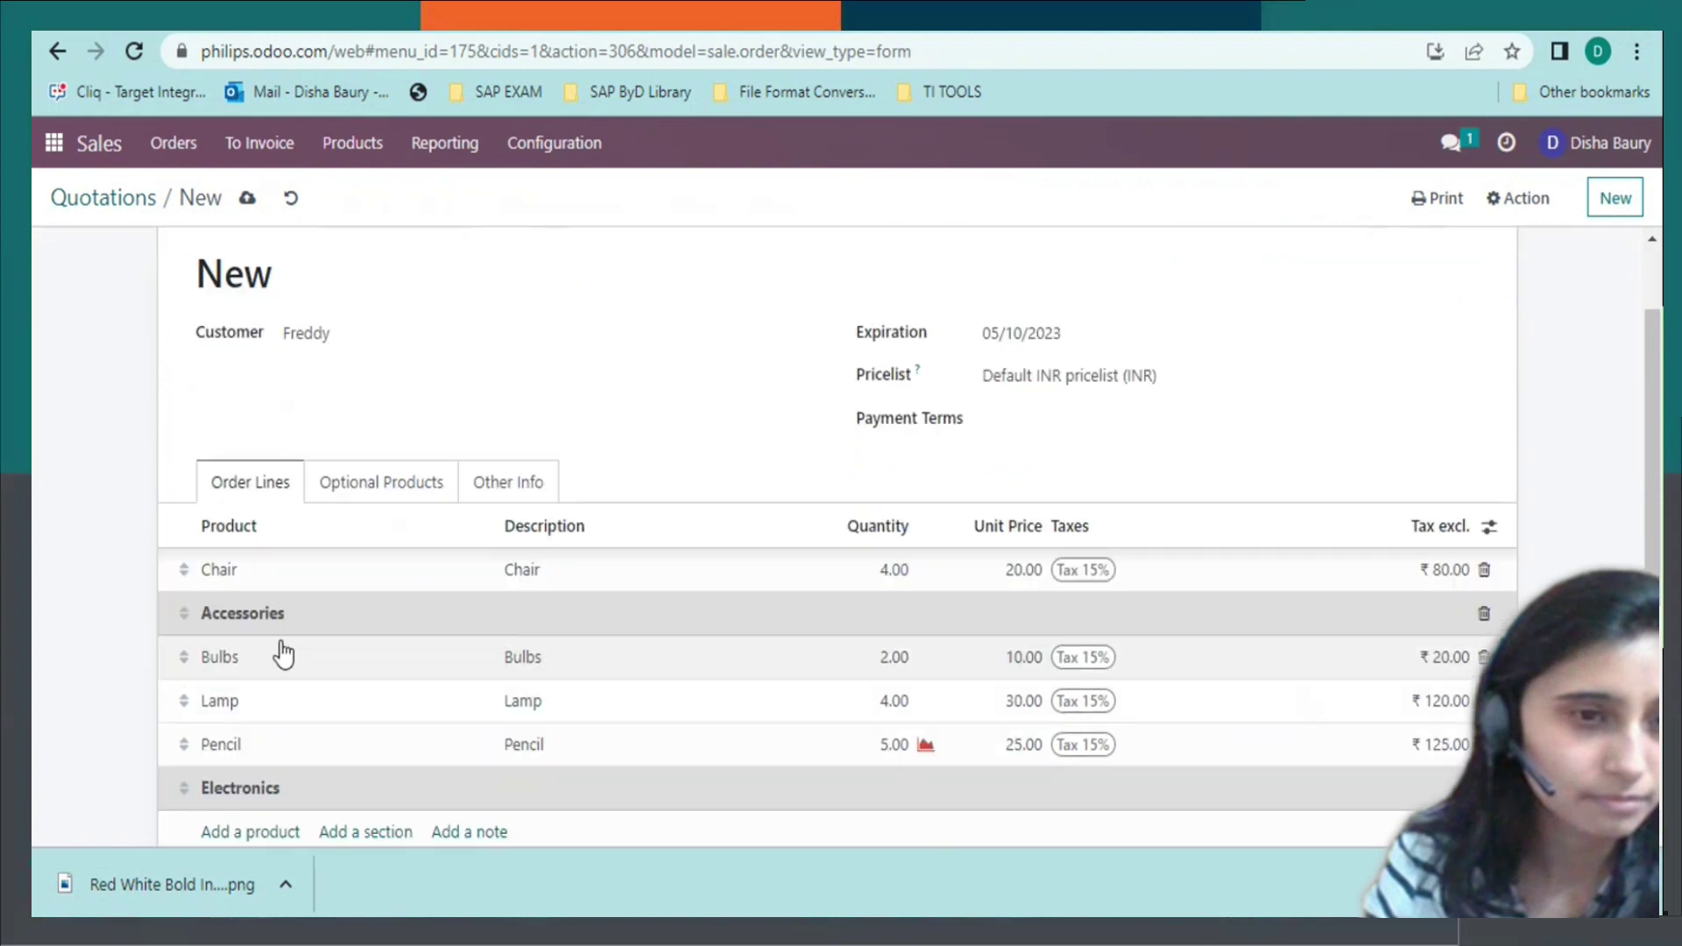
pyautogui.scroll(-3, 313, 644)
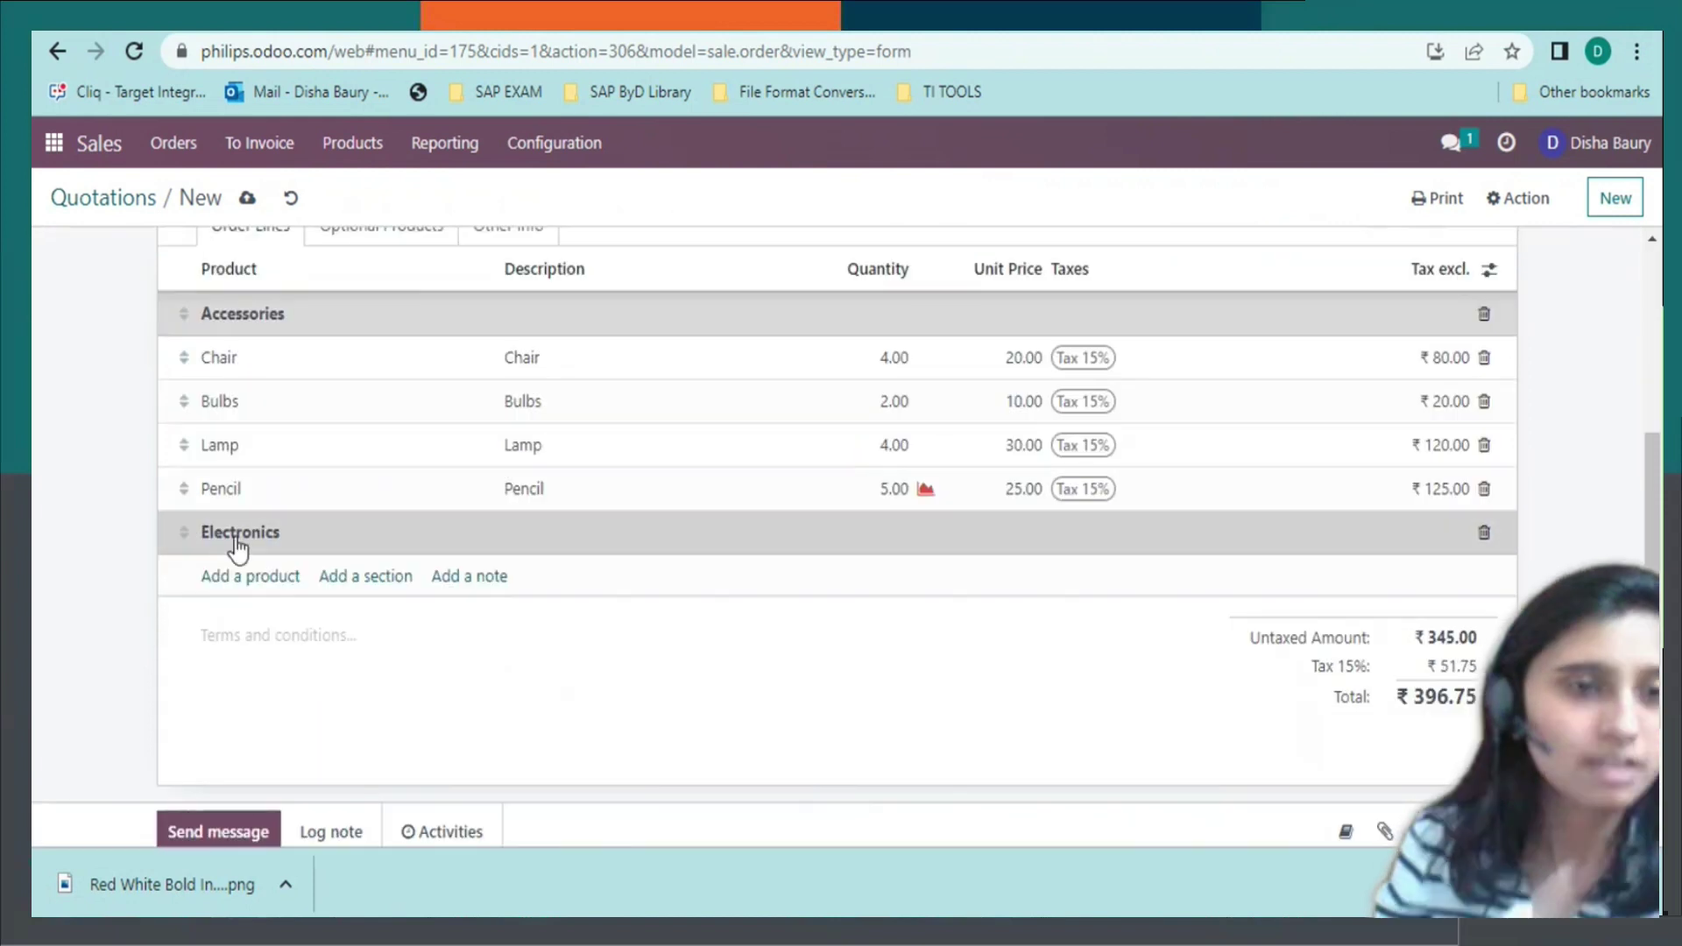
# Reorder the lines so Chair and Pencil are under Accessories, and Lamp and Bulbs are under Electronics.
pyautogui.moveTo(183, 540)
pyautogui.mouseDown()
pyautogui.moveTo(176, 417)
pyautogui.moveTo(177, 438)
pyautogui.mouseUp()
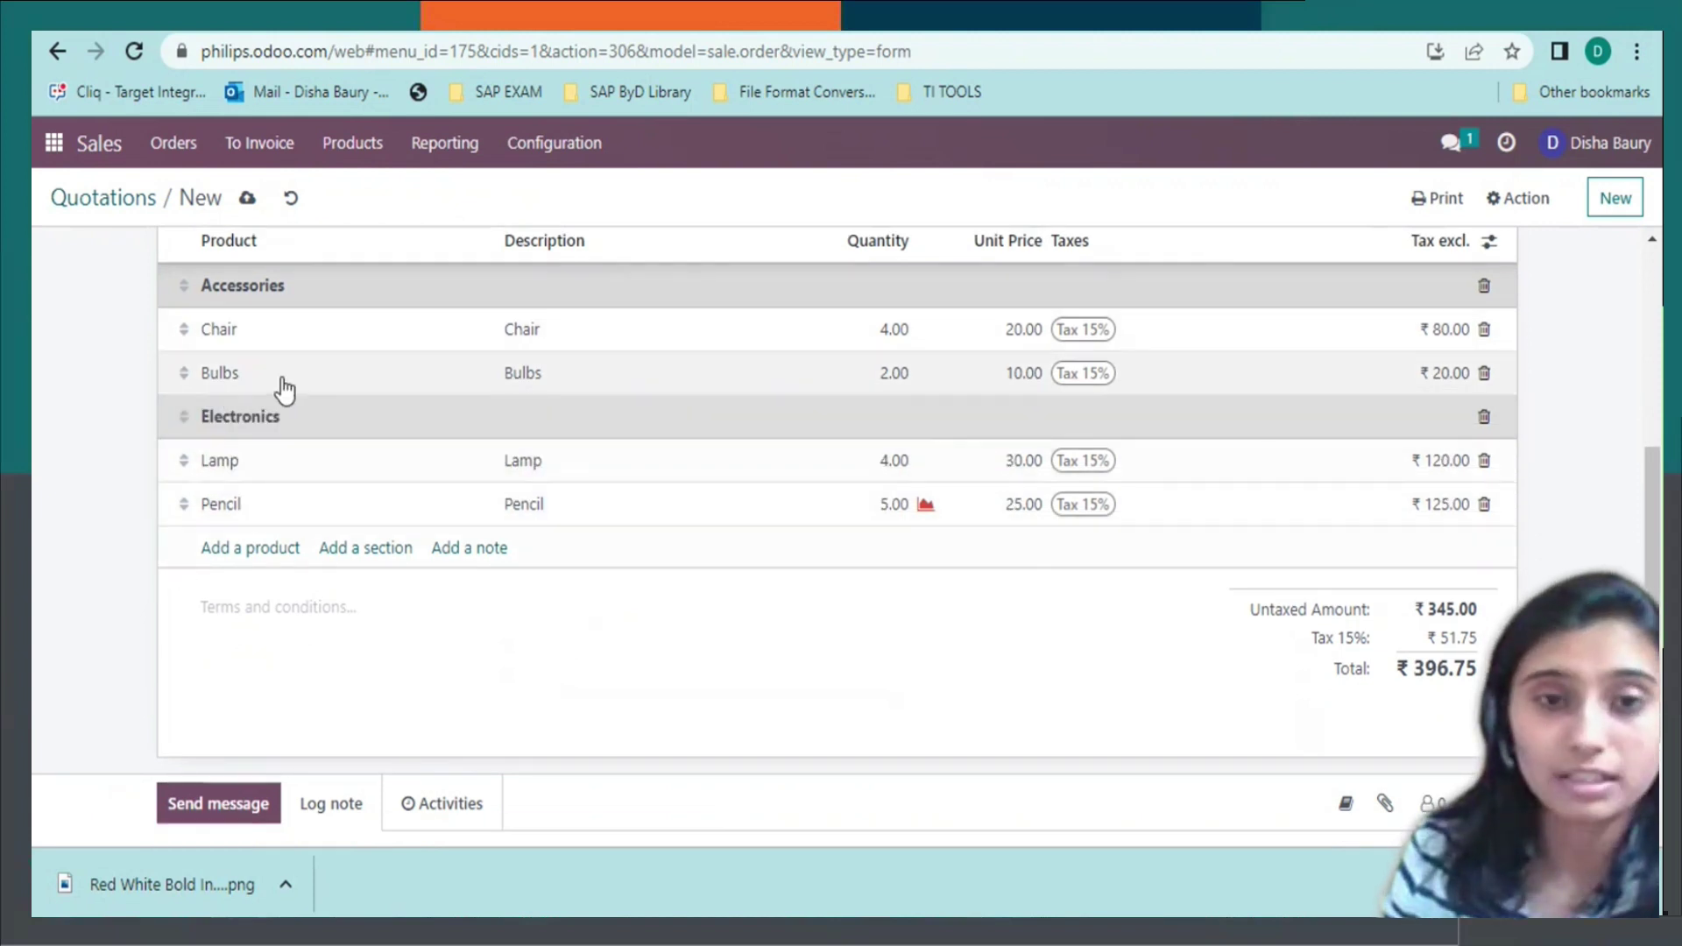
pyautogui.tripleClick(255, 384)
pyautogui.click(187, 375)
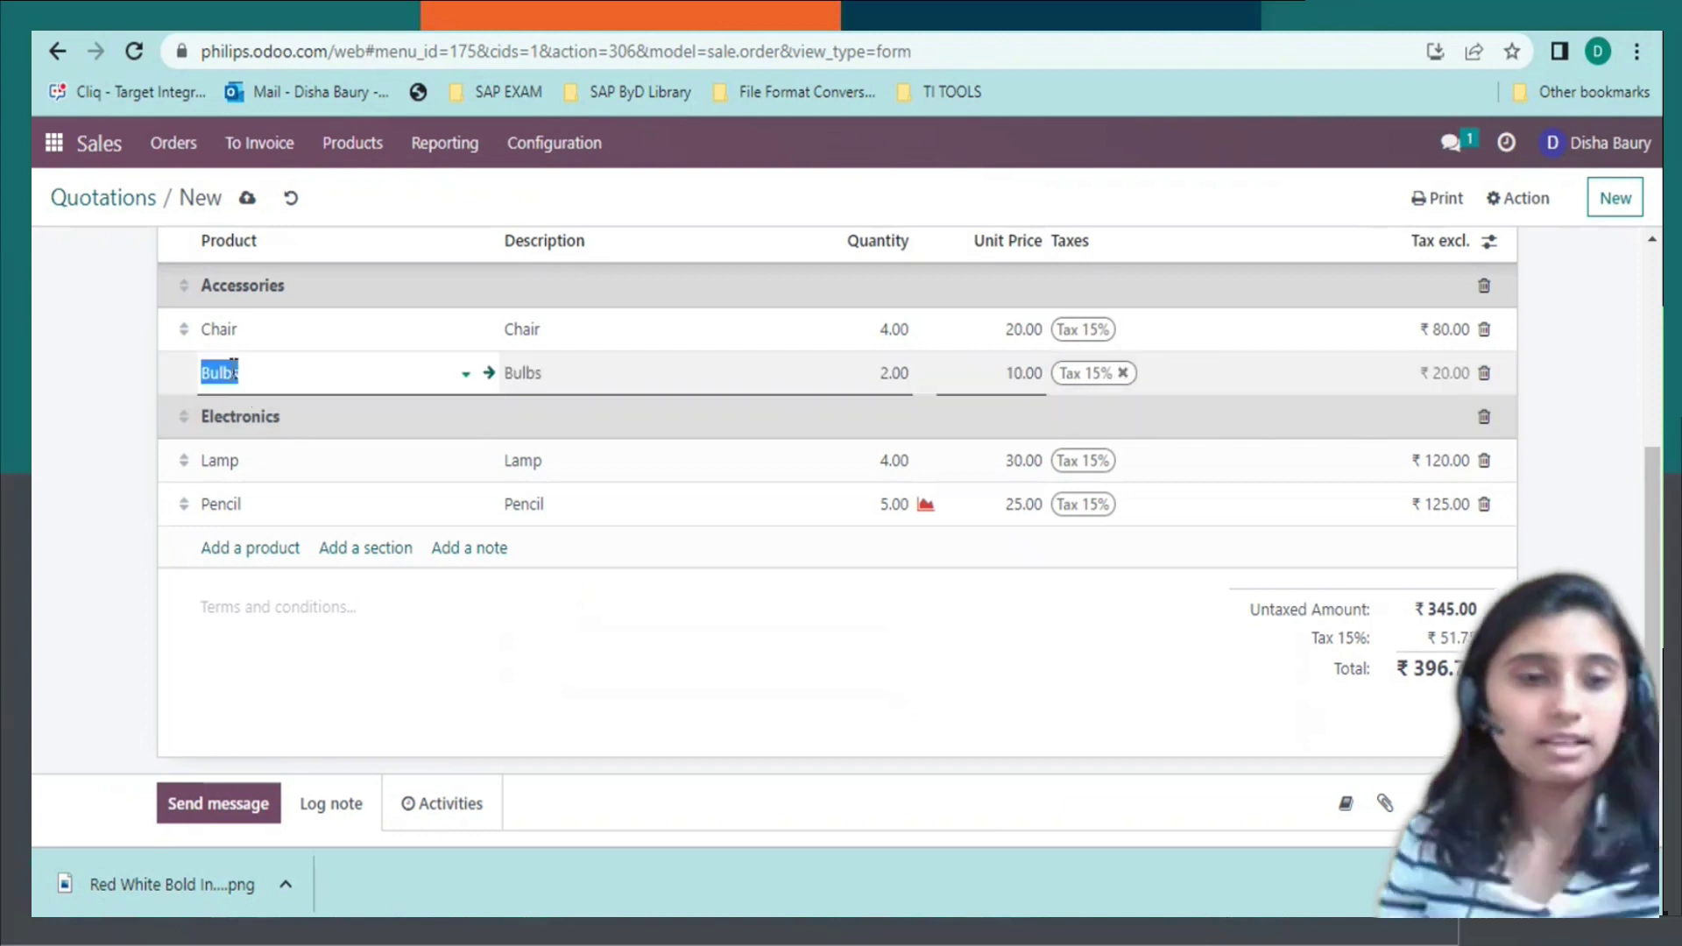
pyautogui.moveTo(194, 383)
pyautogui.mouseDown()
pyautogui.moveTo(191, 480)
pyautogui.moveTo(207, 500)
pyautogui.mouseUp()
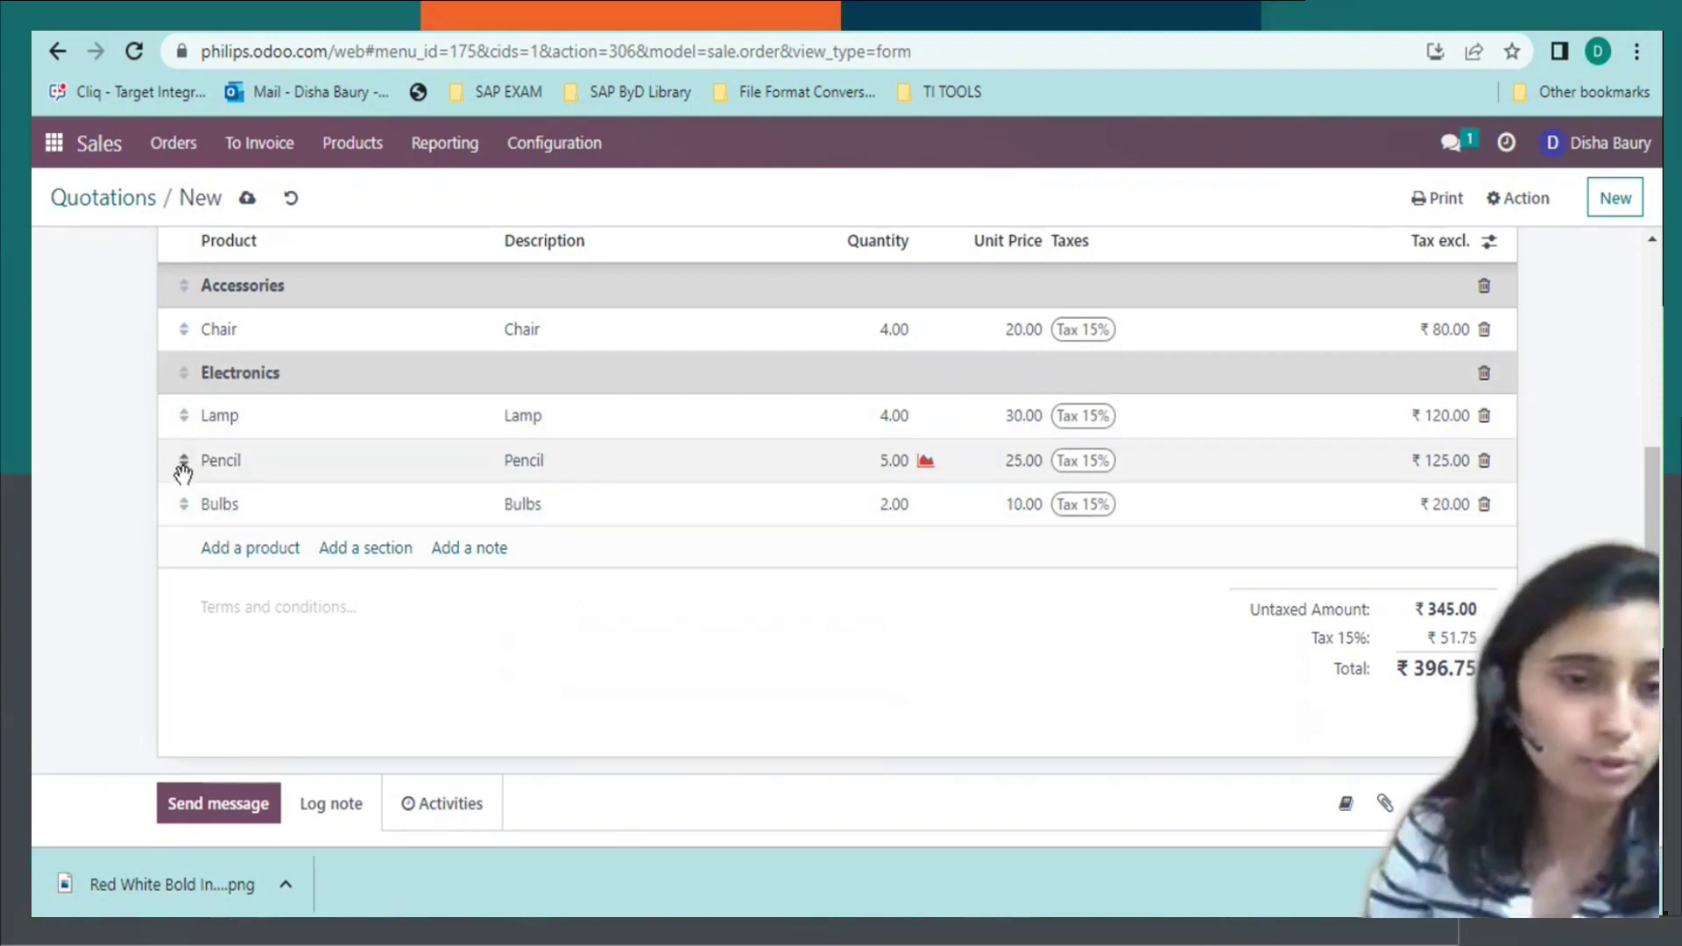
pyautogui.moveTo(183, 461); pyautogui.dragTo(182, 367)
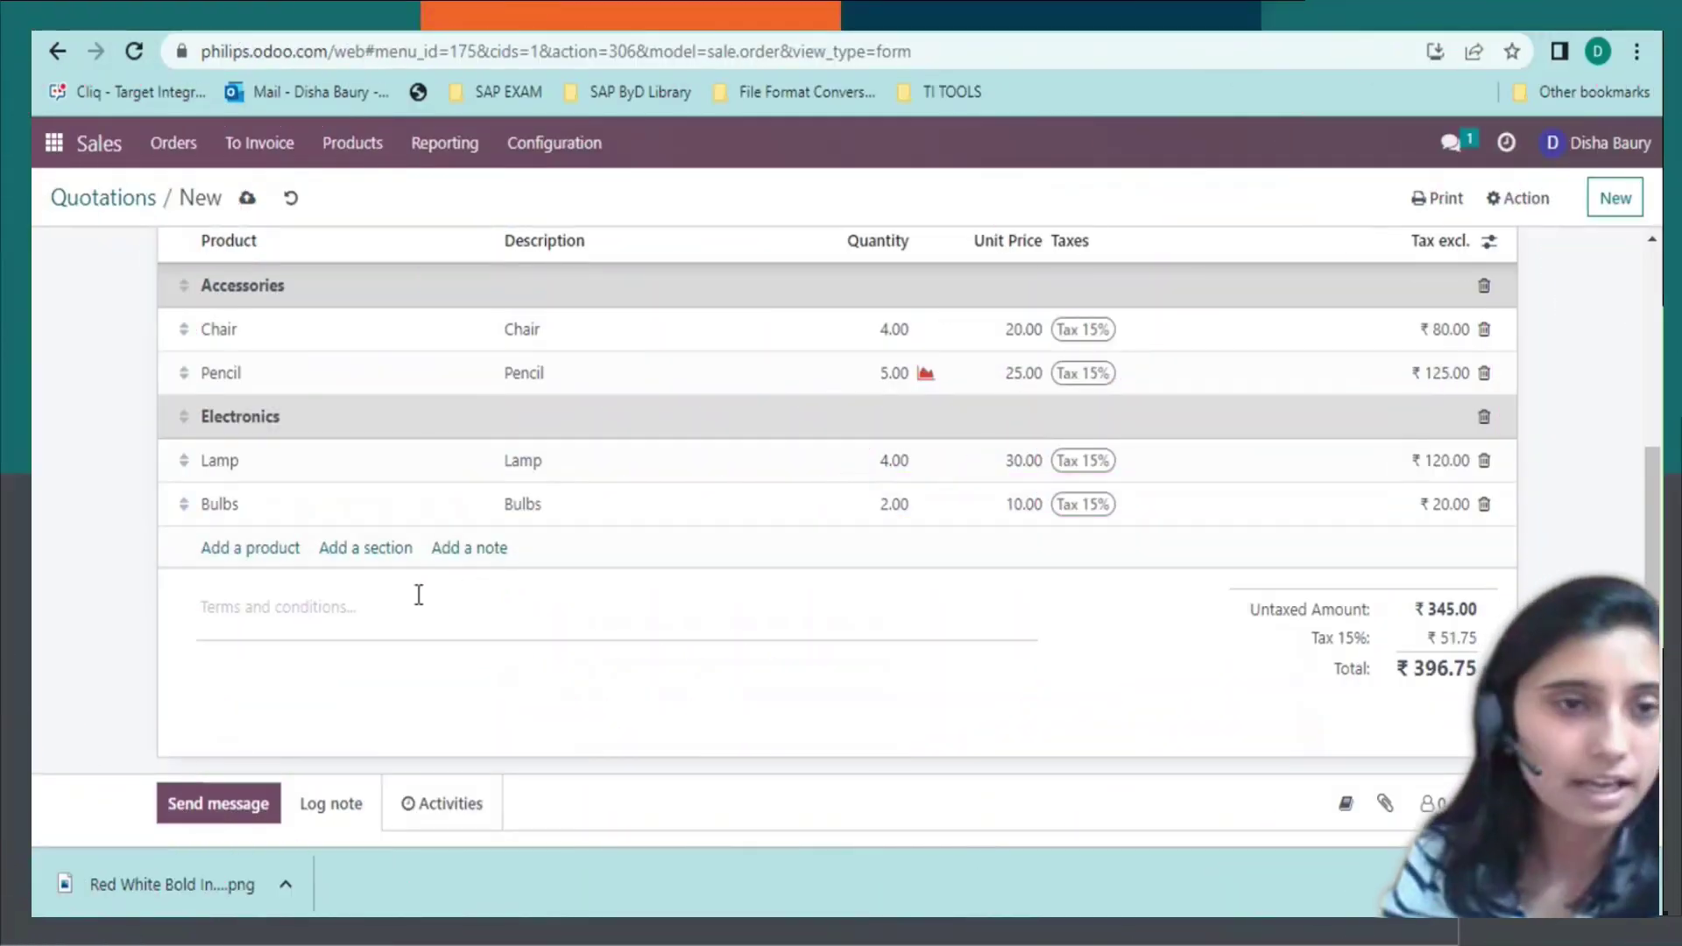
# Add a note reading "Thankyou" below the Bulbs line in the order lines.
pyautogui.click(467, 551)
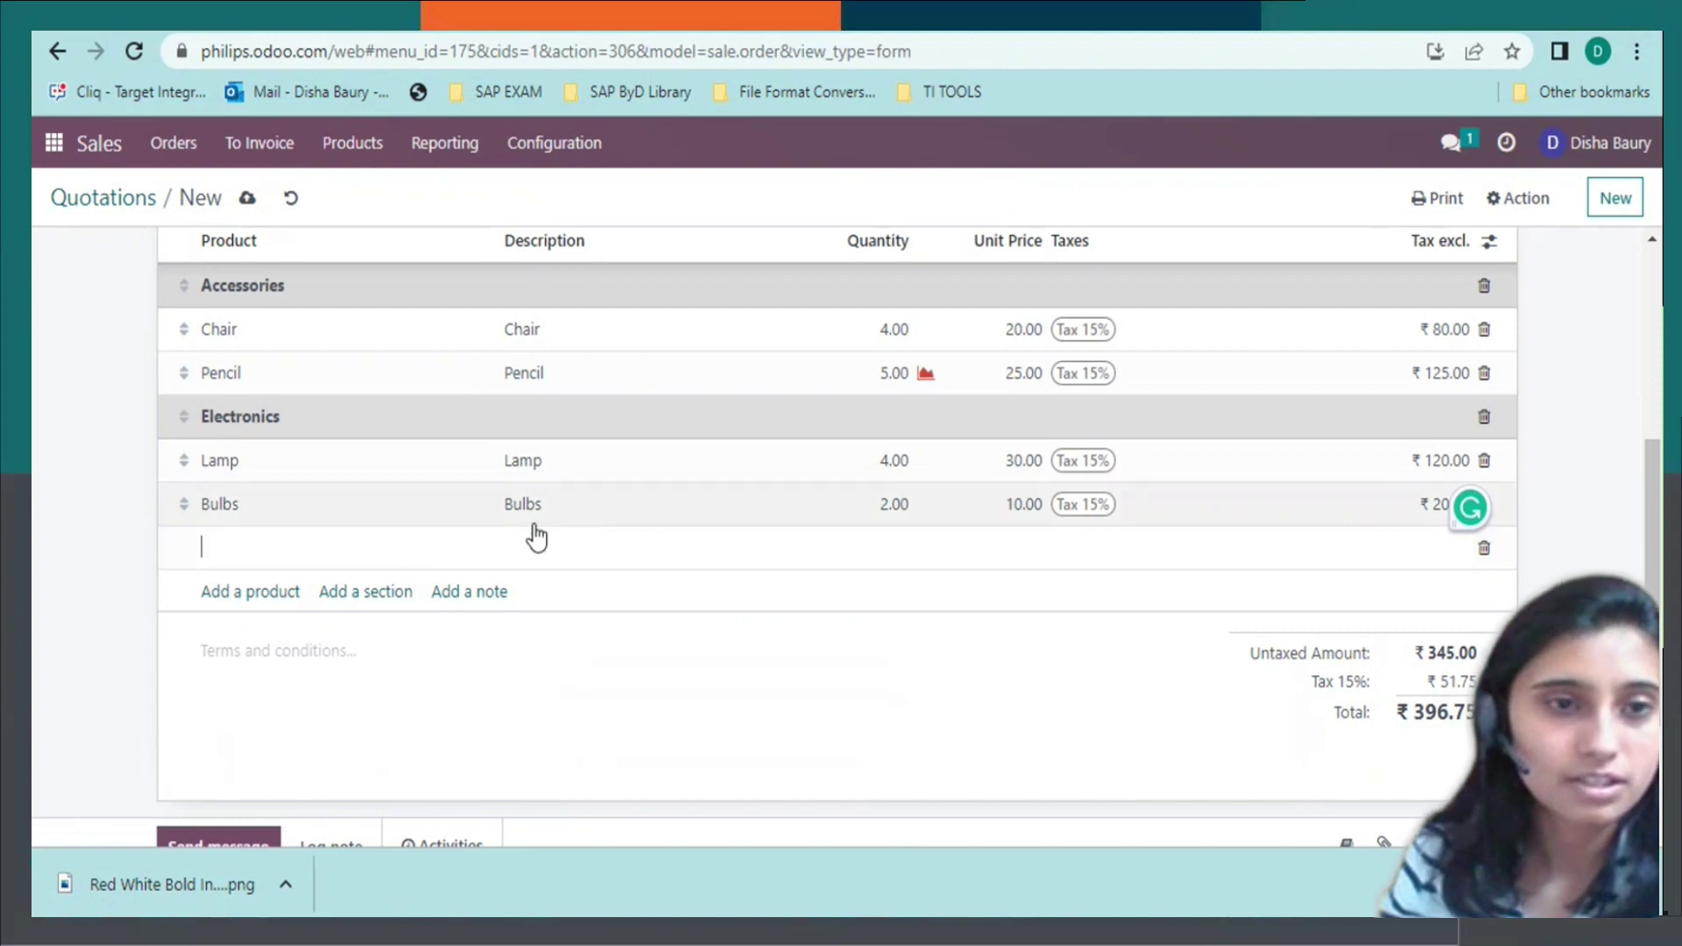
pyautogui.write('Thankyou')
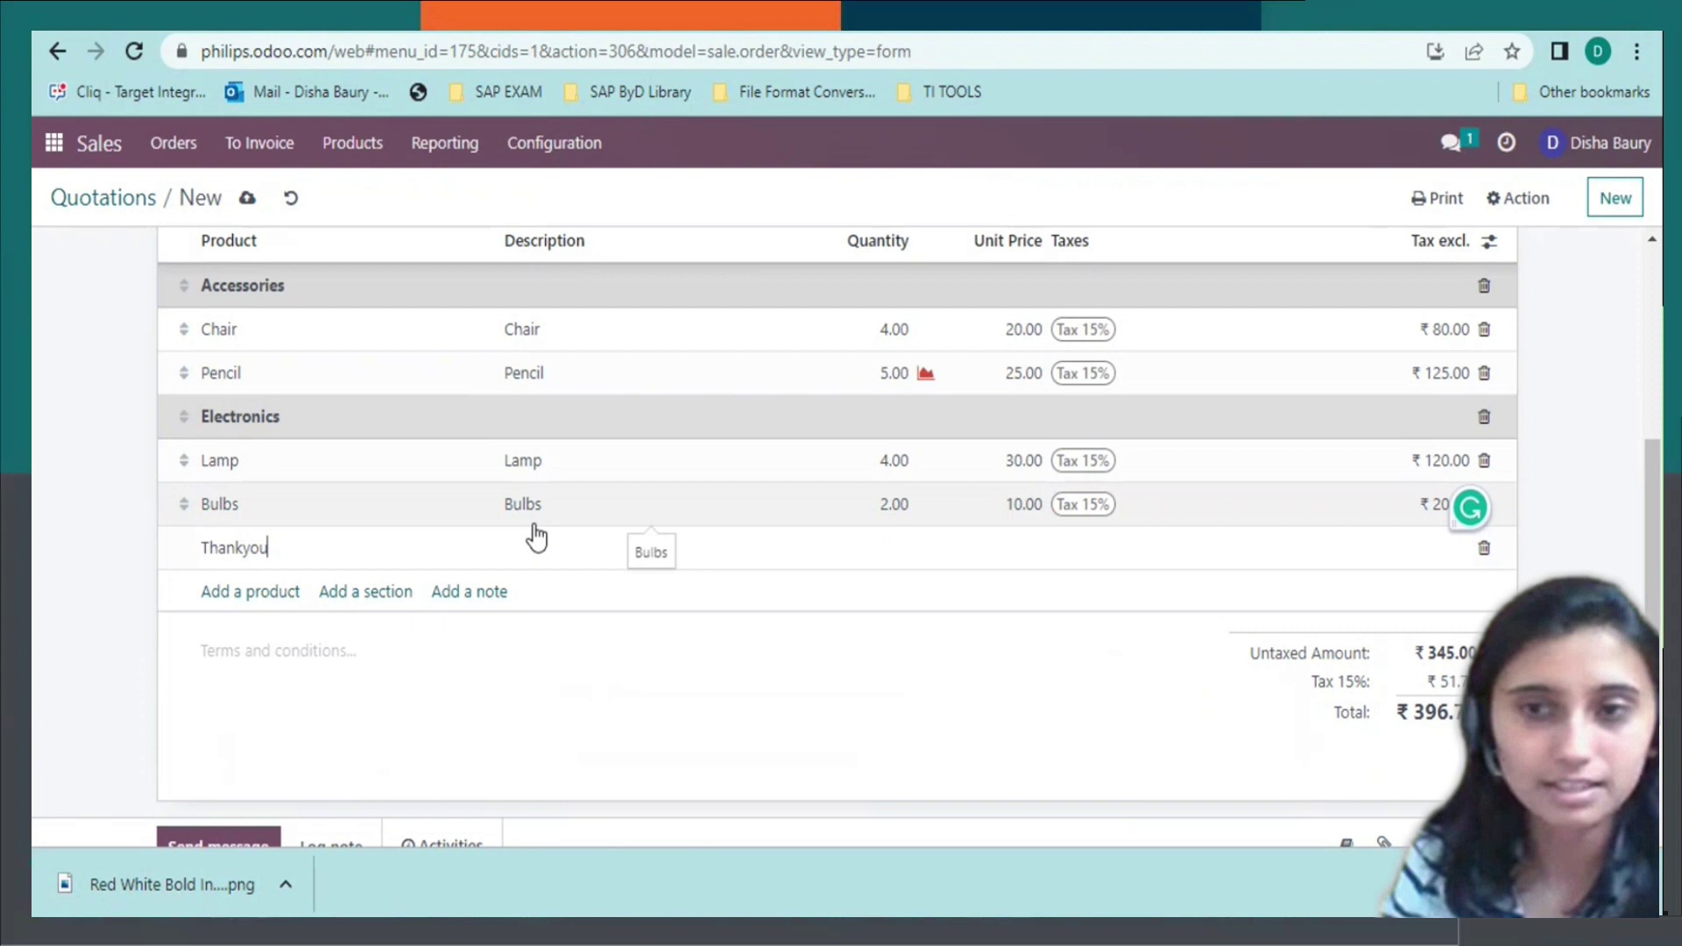
pyautogui.scroll(-2, 525, 632)
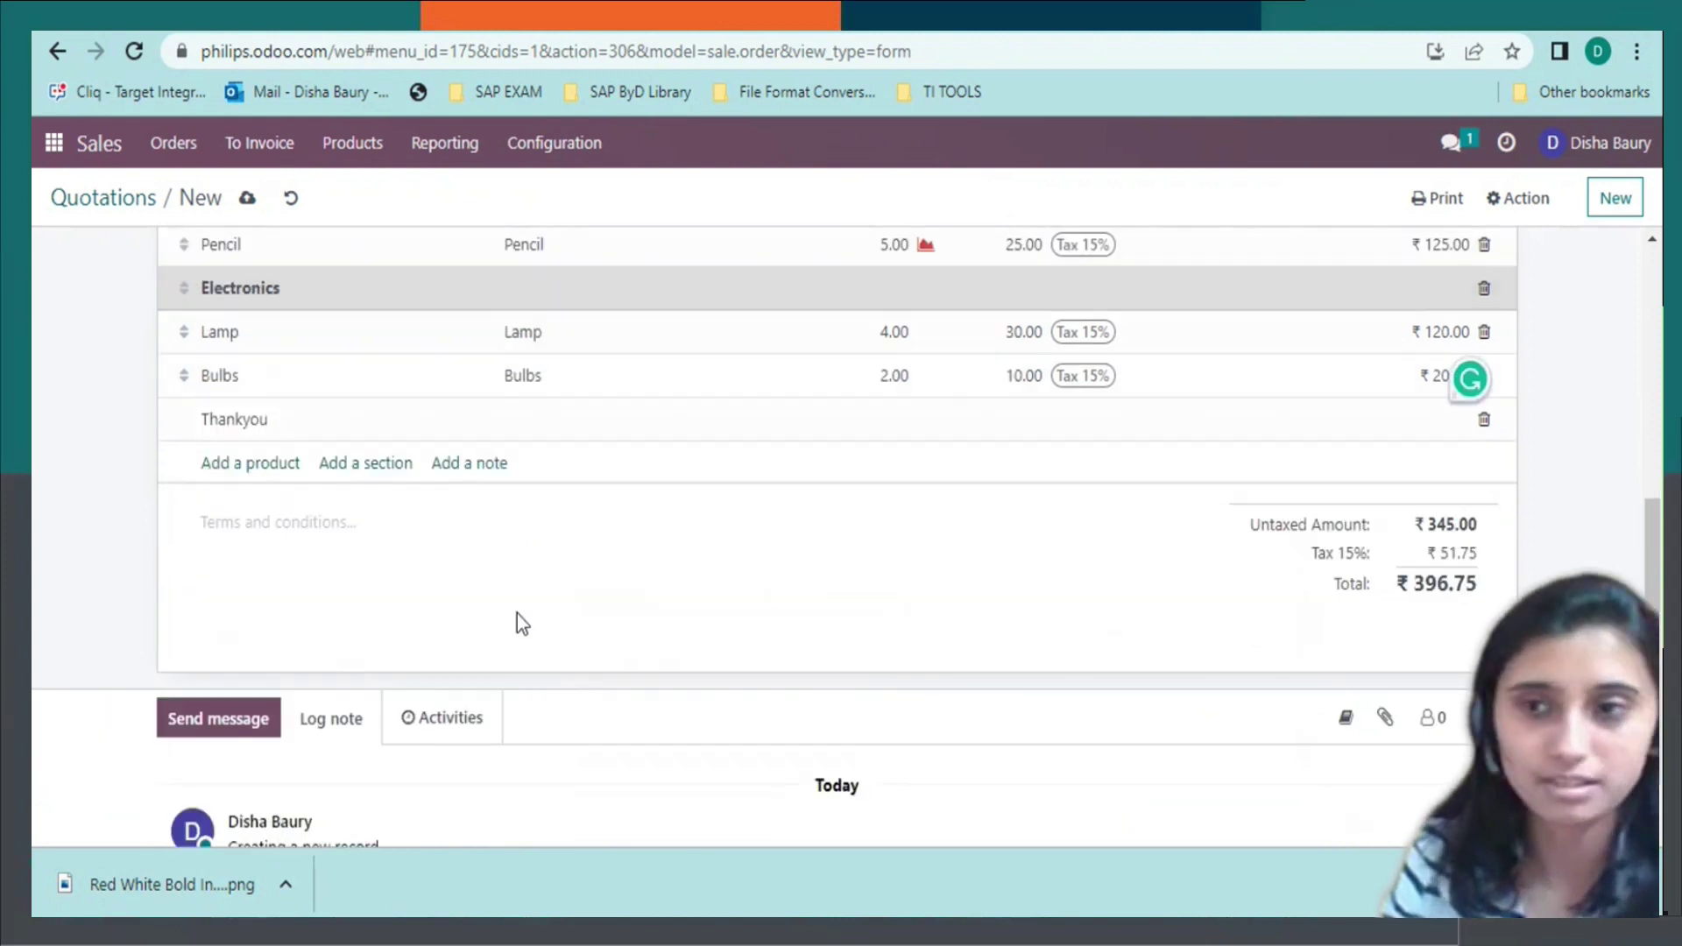
pyautogui.click(481, 515)
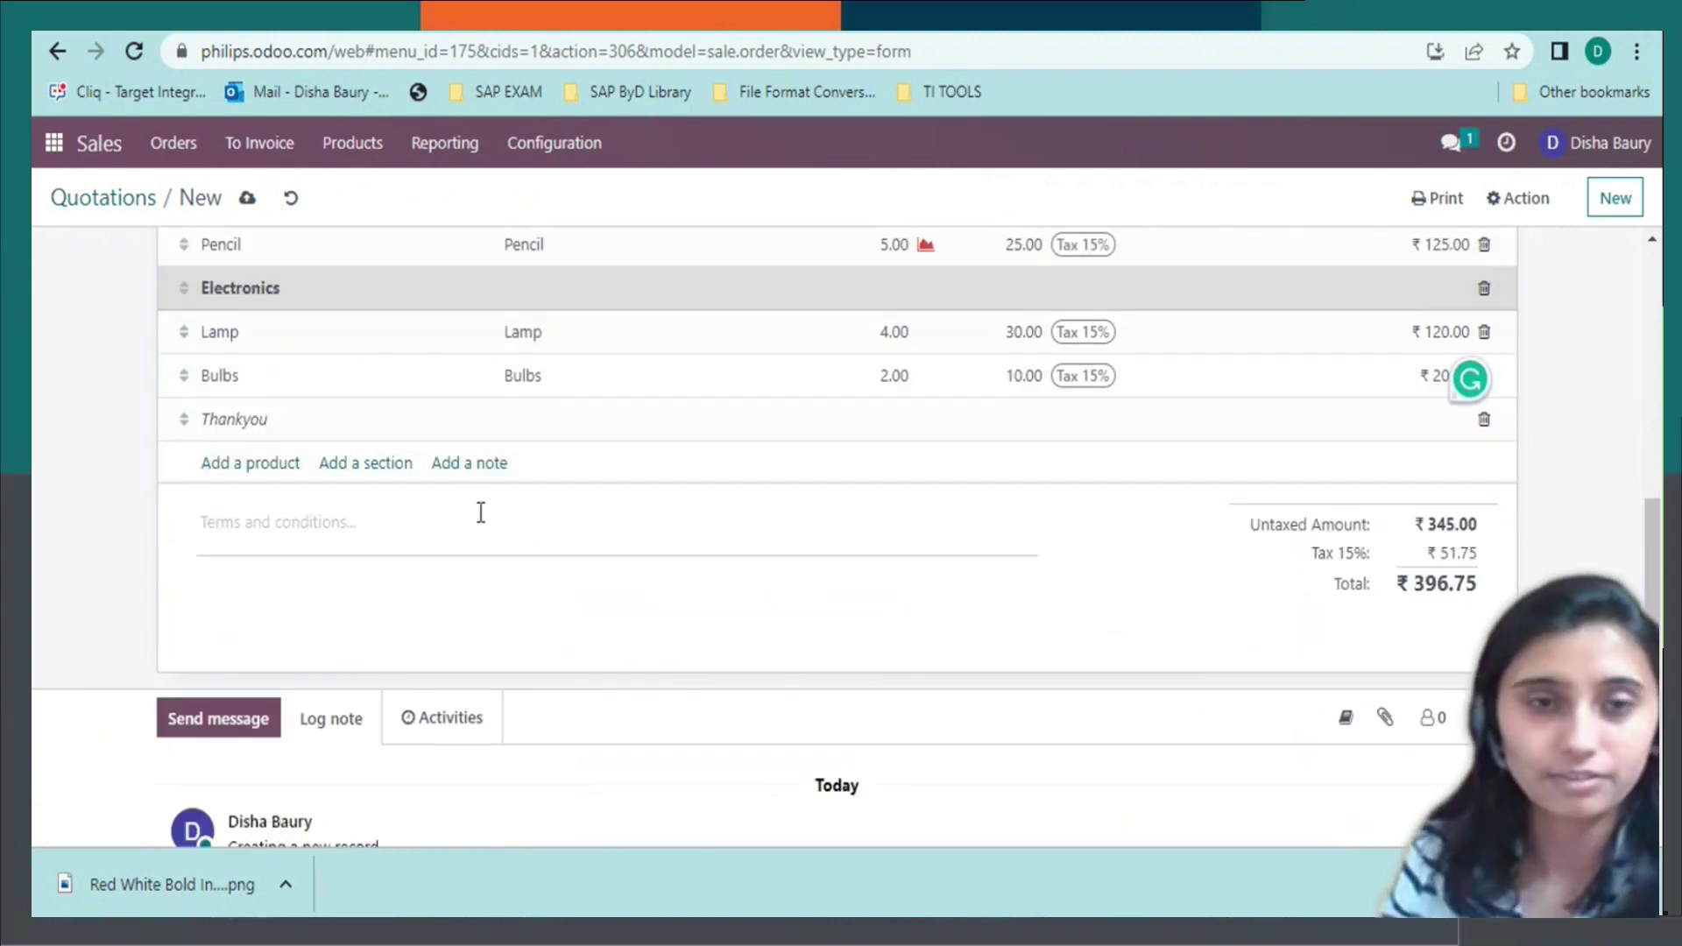
# Save the new quotation manually after checking its order lines and totals.
pyautogui.scroll(6, 481, 512)
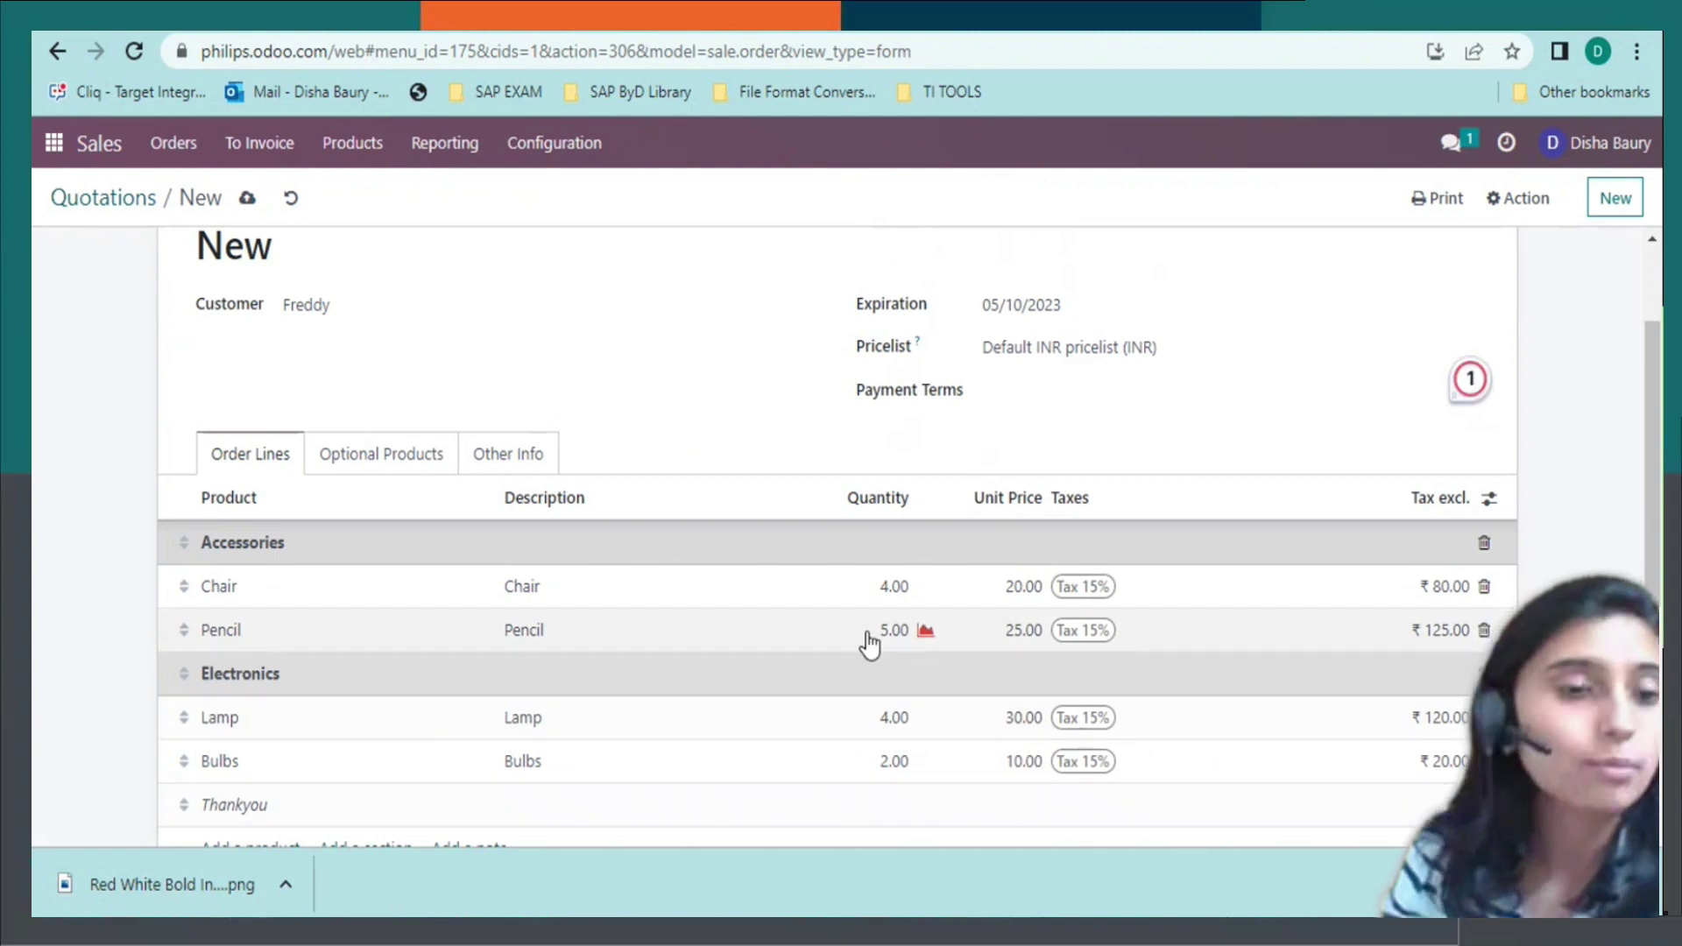
pyautogui.scroll(-1, 436, 605)
pyautogui.scroll(-4, 448, 610)
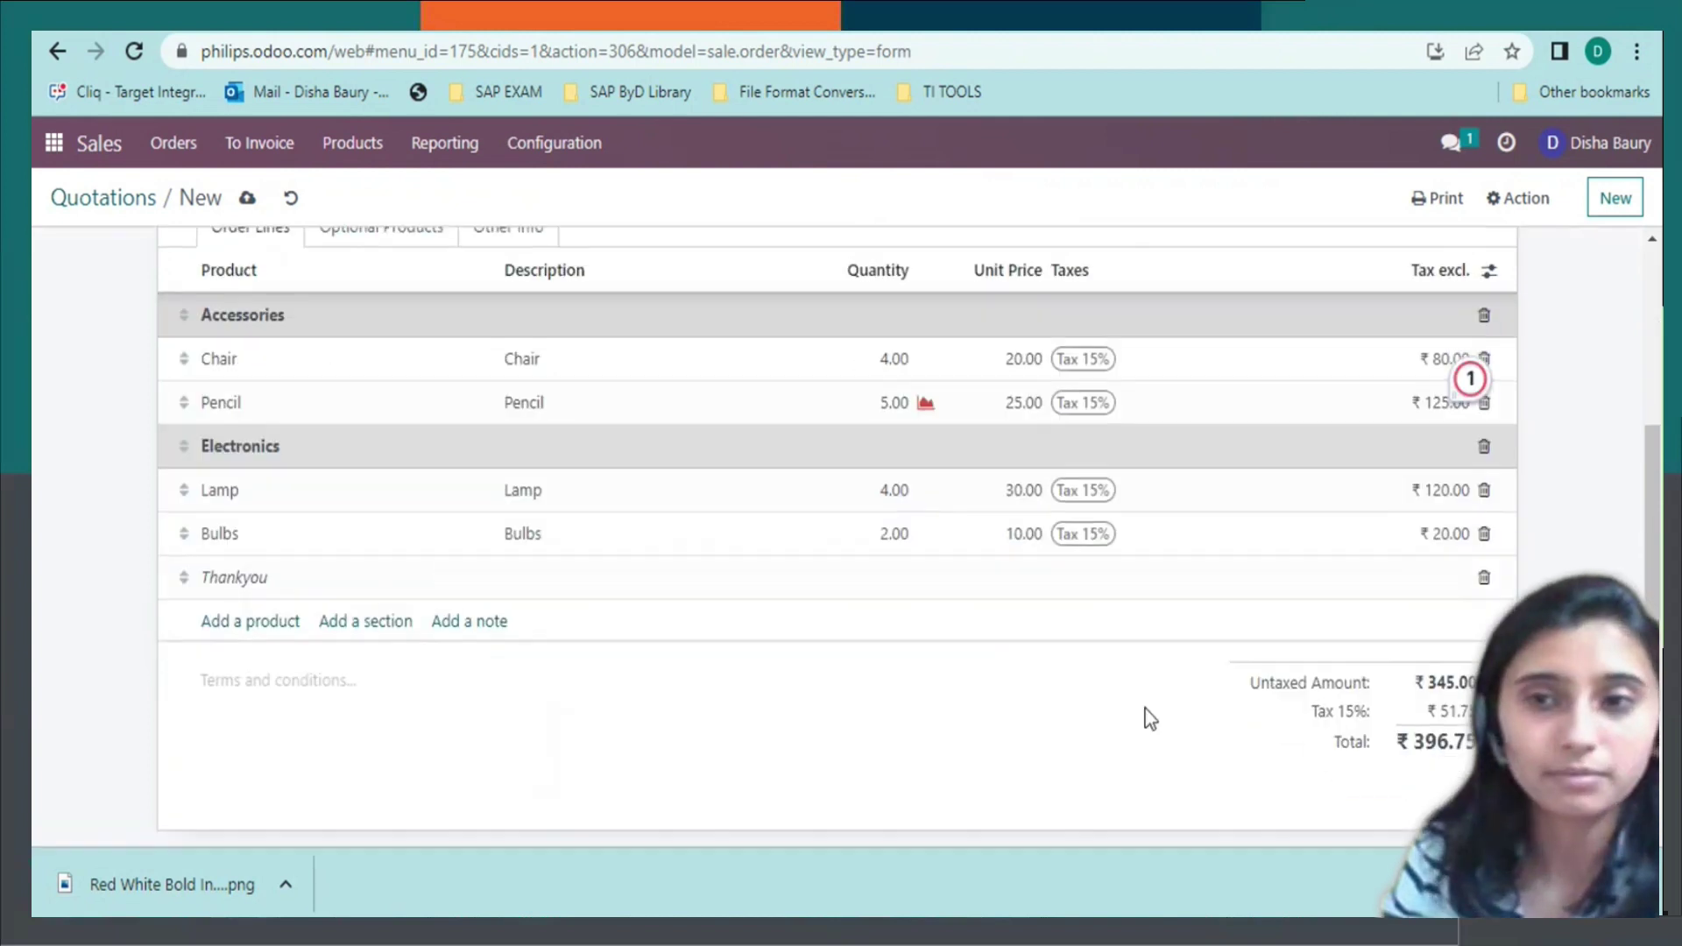
pyautogui.scroll(5, 666, 438)
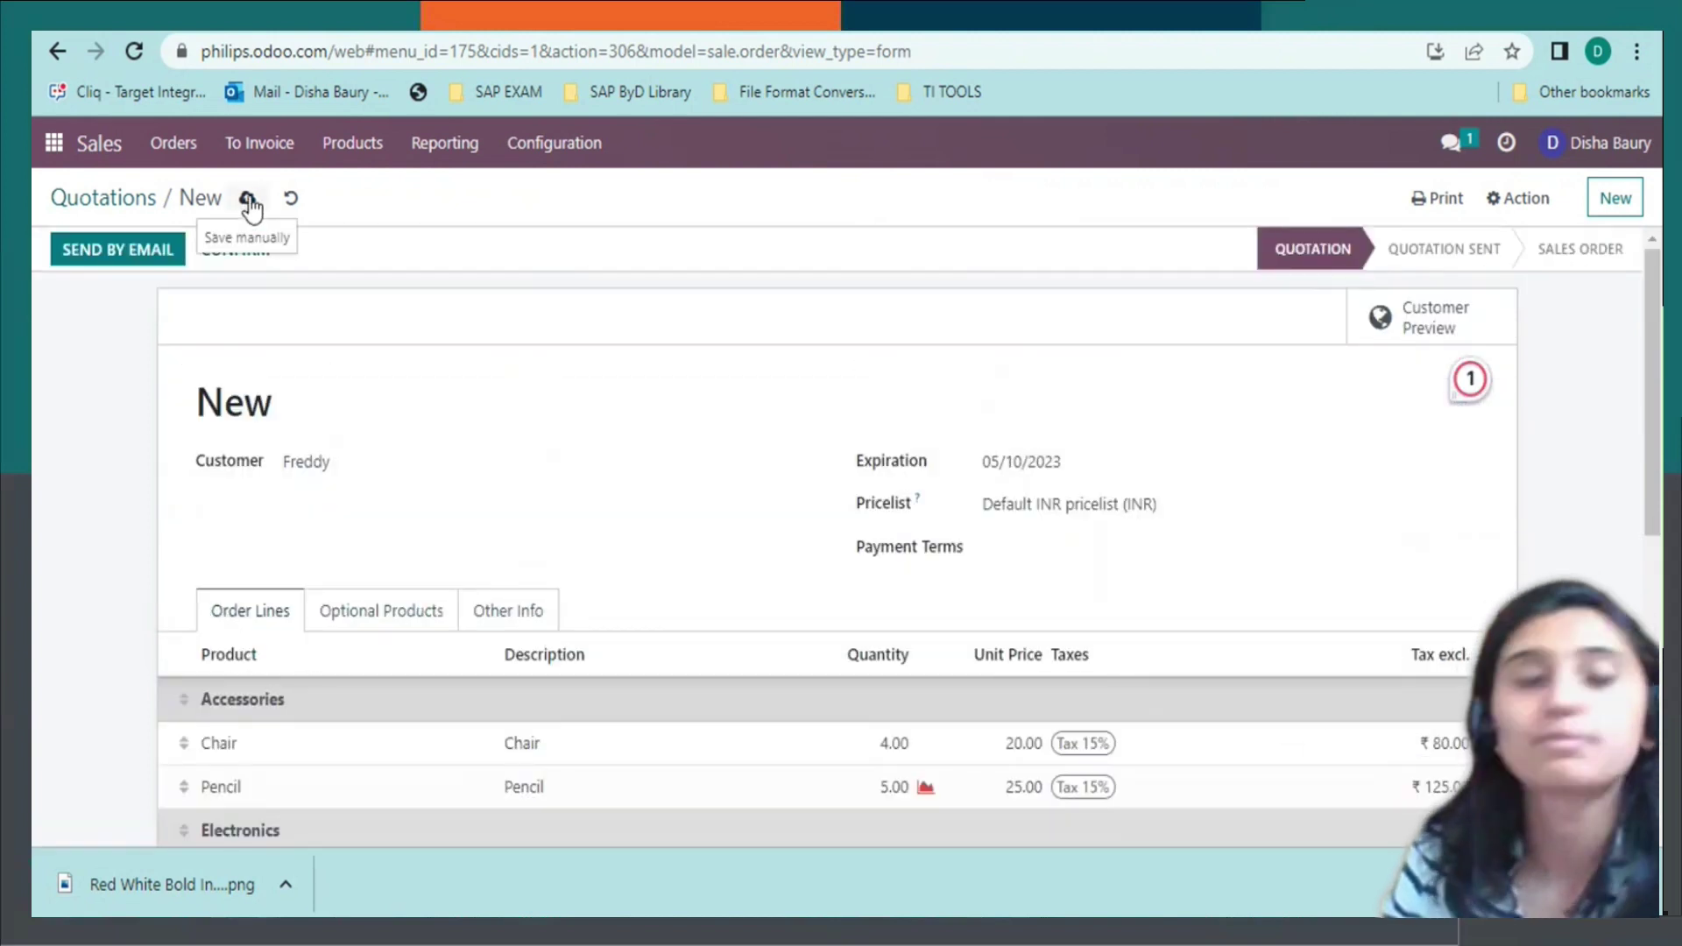
pyautogui.click(249, 199)
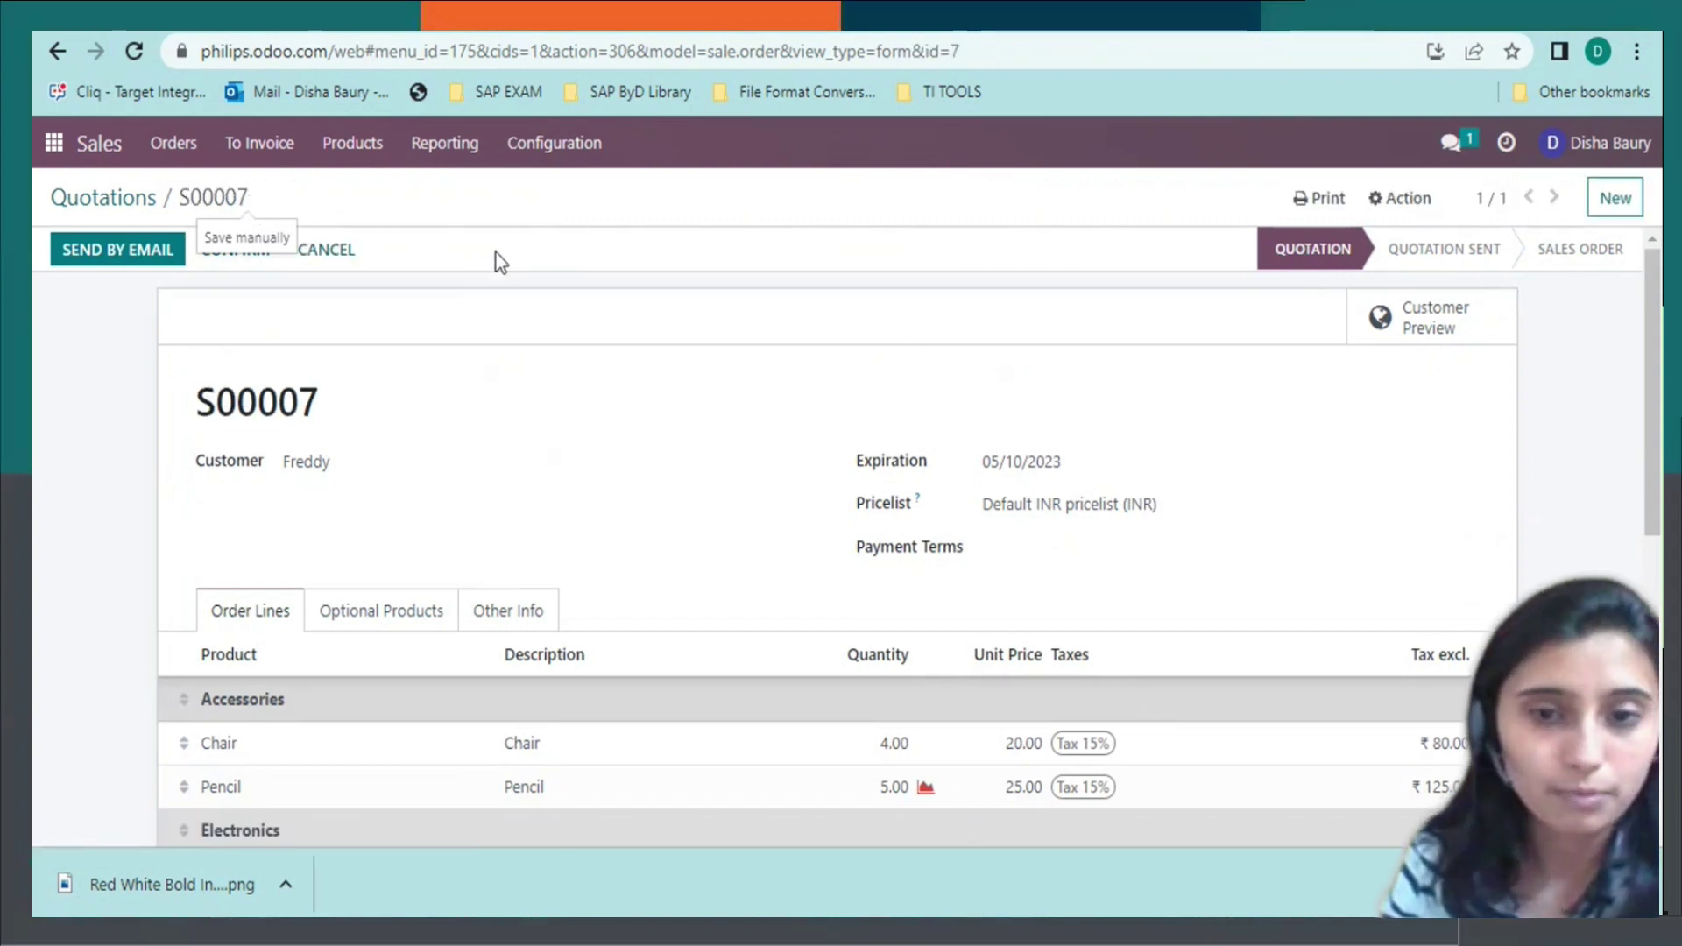
# Confirm the saved quotation to turn it into a sales order.
pyautogui.scroll(-3, 976, 537)
pyautogui.scroll(3, 1013, 537)
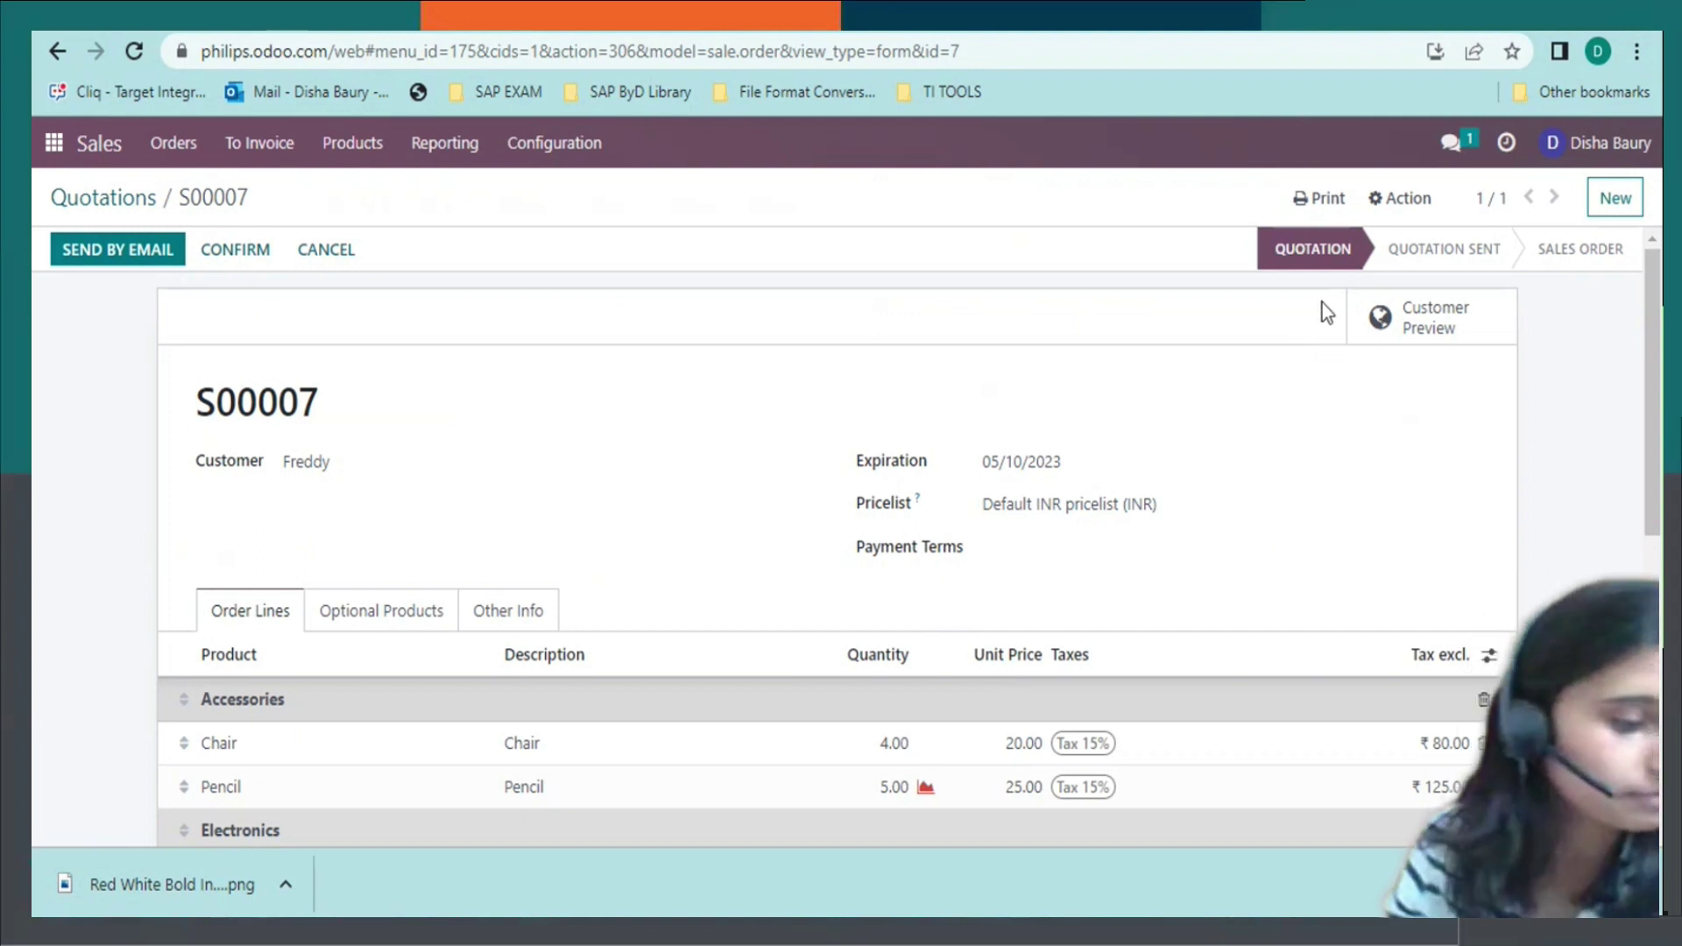
pyautogui.click(247, 254)
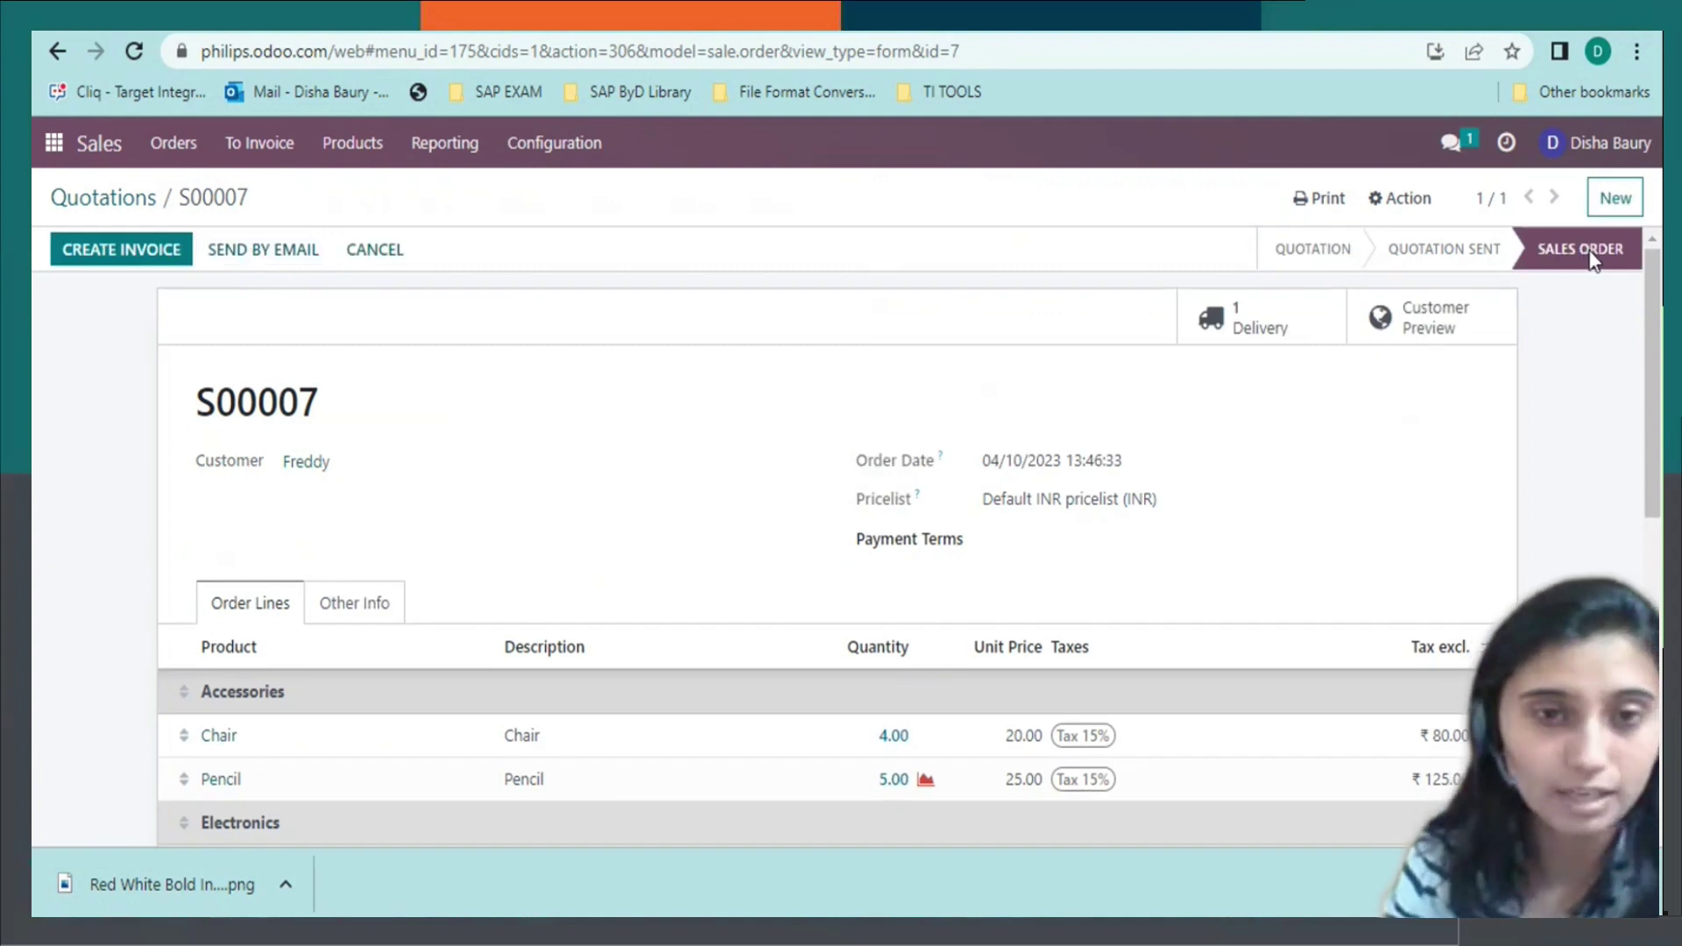
# Print the confirmed sales order as a PDF and open the downloaded file.
pyautogui.scroll(-6, 1528, 338)
pyautogui.scroll(2, 1143, 421)
pyautogui.scroll(1, 1143, 421)
pyautogui.scroll(-3, 1145, 420)
pyautogui.scroll(1, 1165, 423)
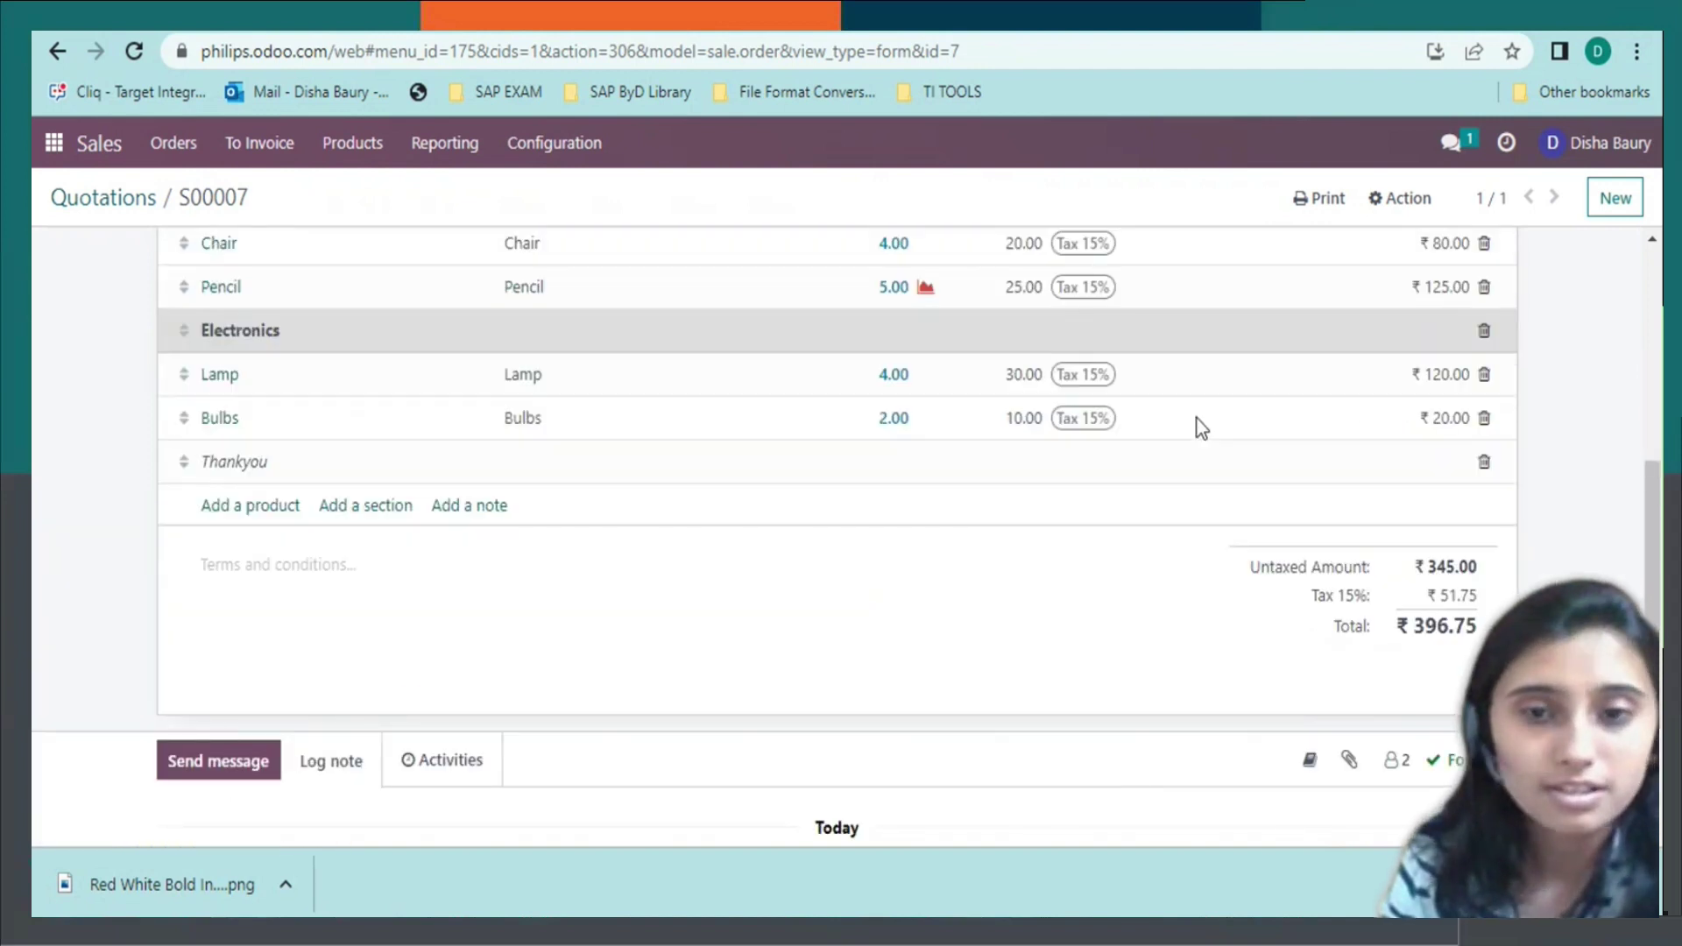
pyautogui.scroll(5, 1197, 419)
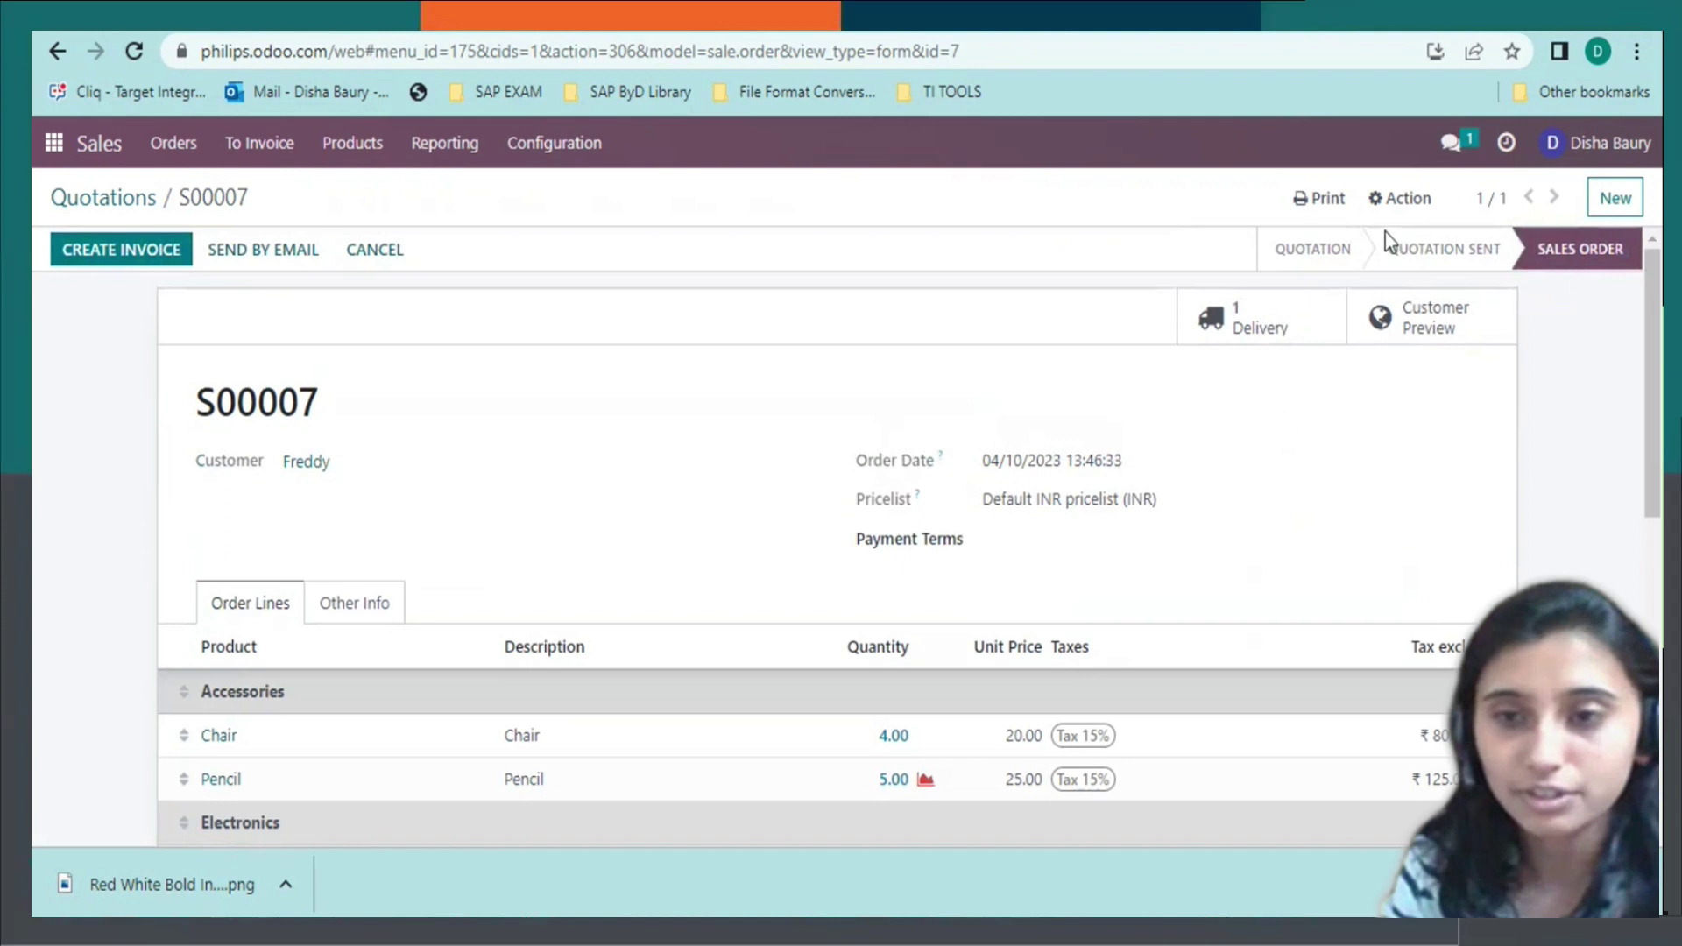
pyautogui.click(1325, 210)
pyautogui.click(1340, 243)
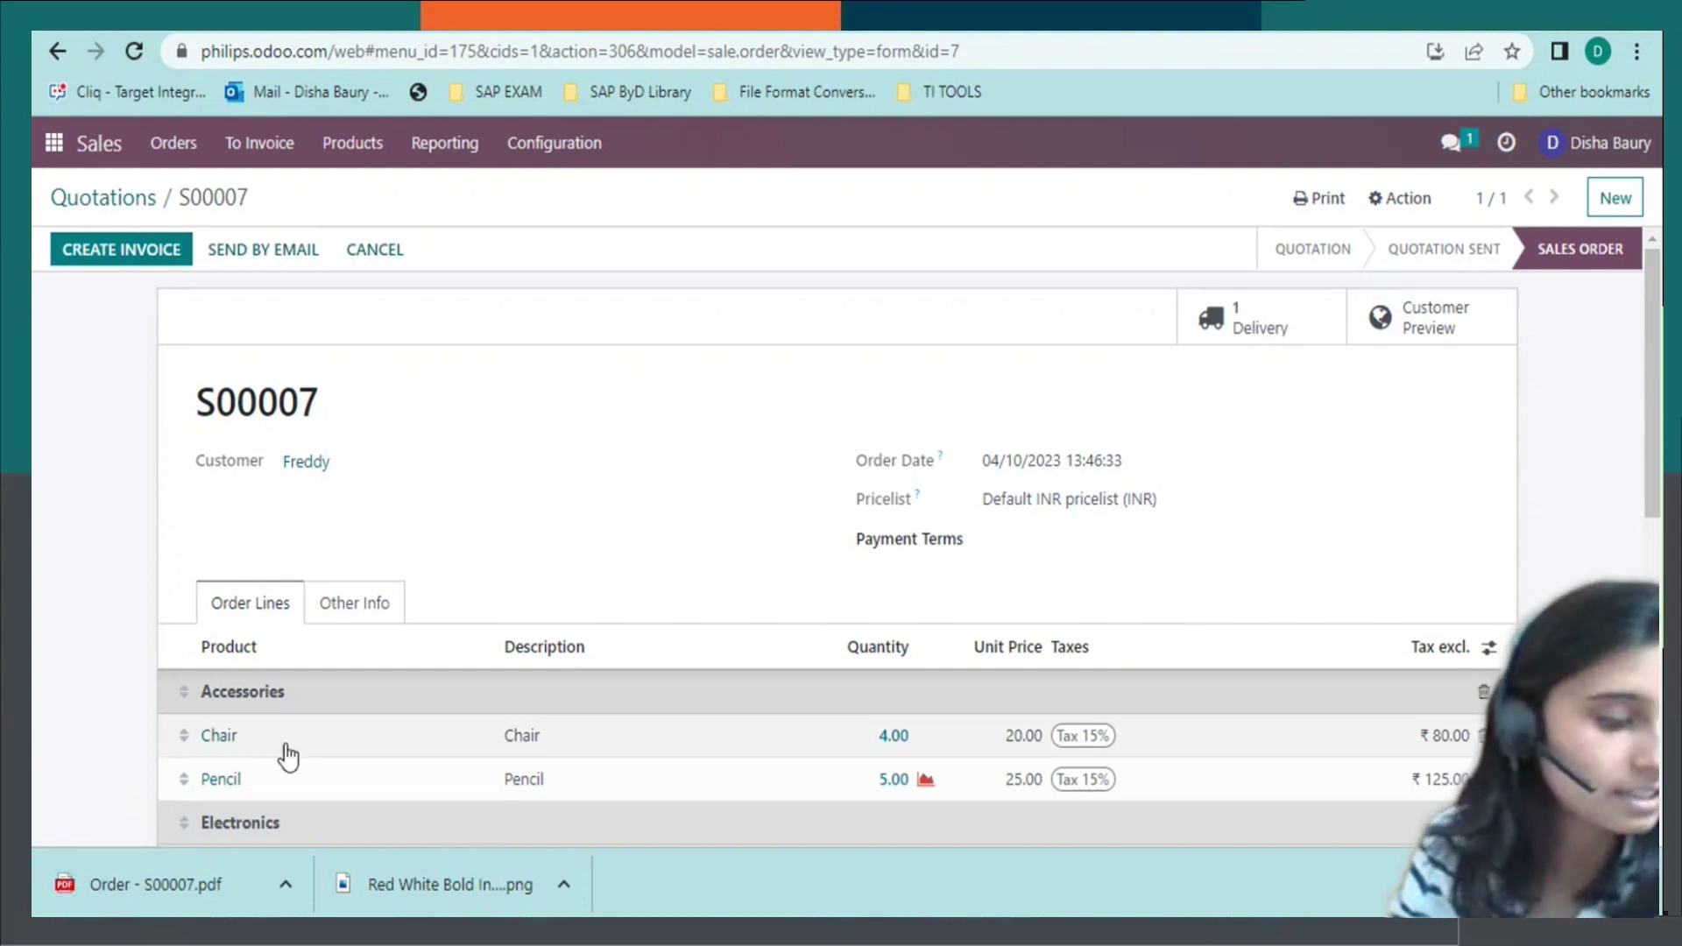
pyautogui.click(205, 896)
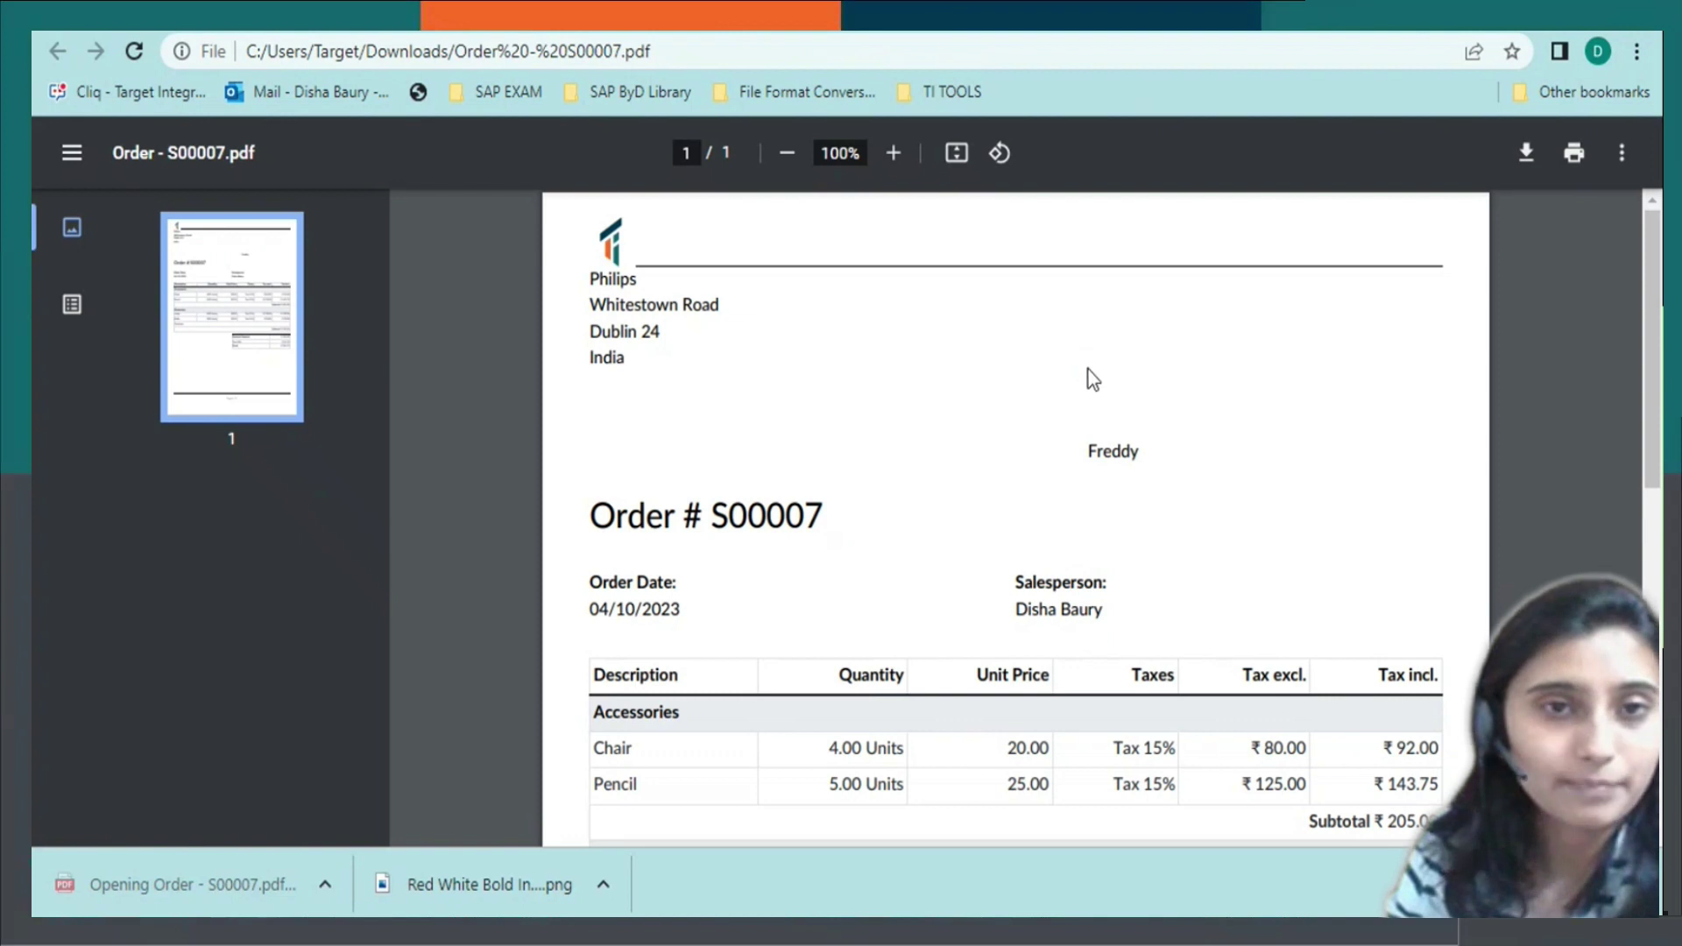
# Examine the order PDF, including its header details, Accessories and Electronics lines, section subtotals, note and totals.
pyautogui.scroll(-3, 1086, 371)
pyautogui.scroll(3, 1082, 377)
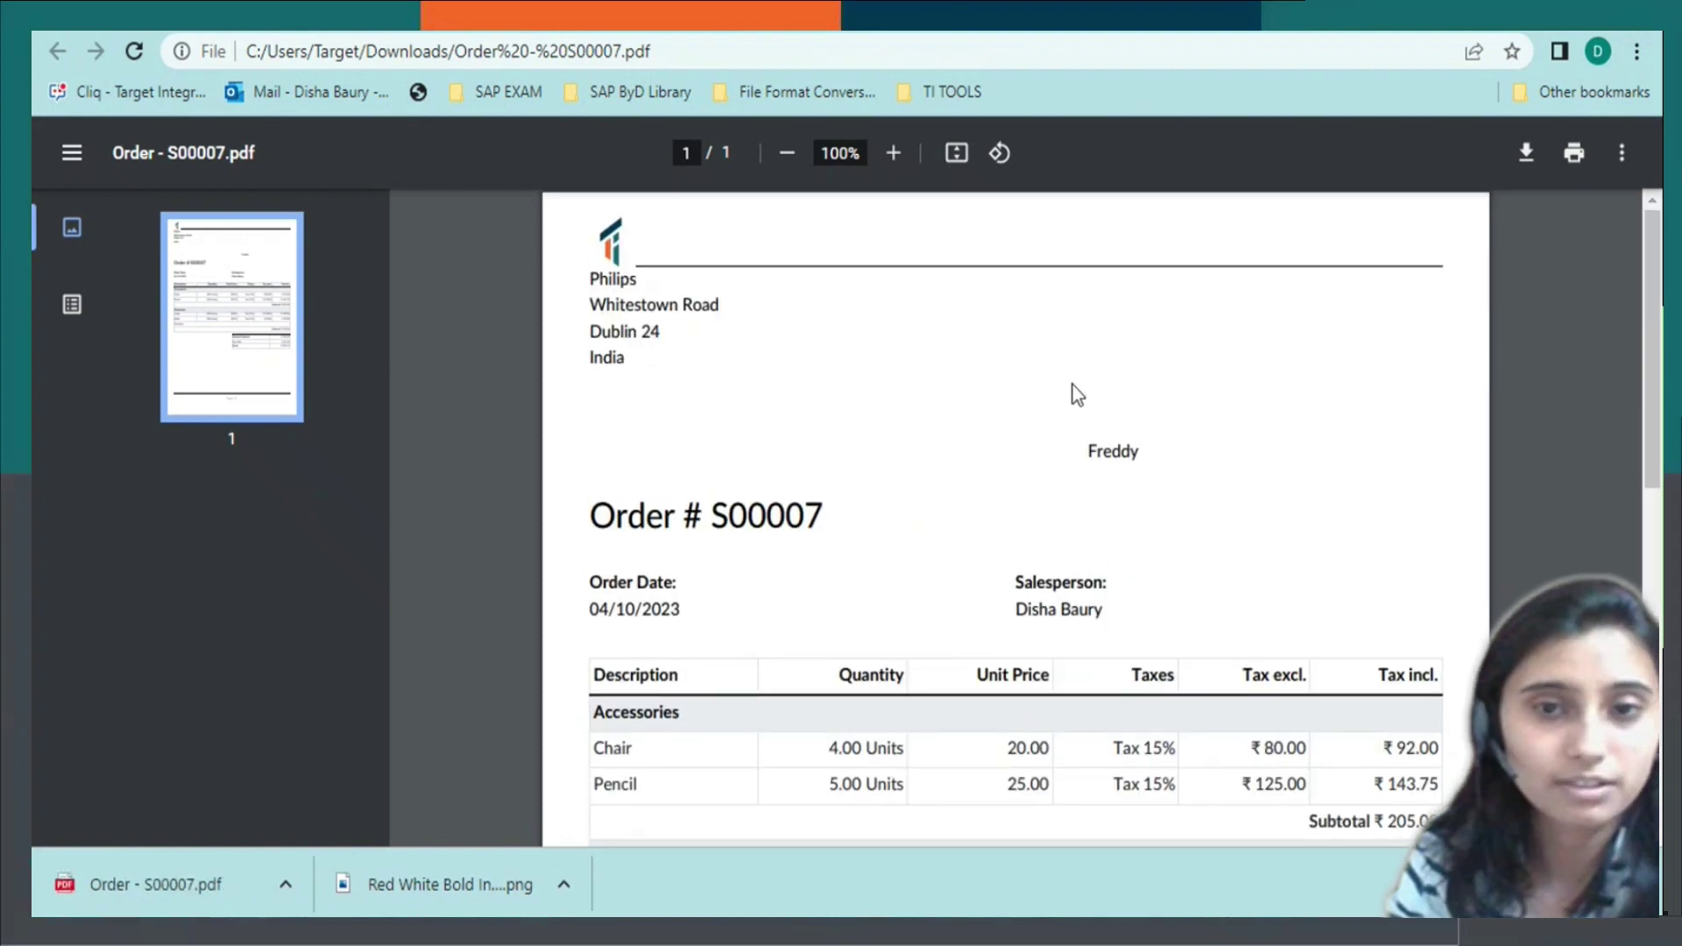
pyautogui.scroll(-6, 1075, 396)
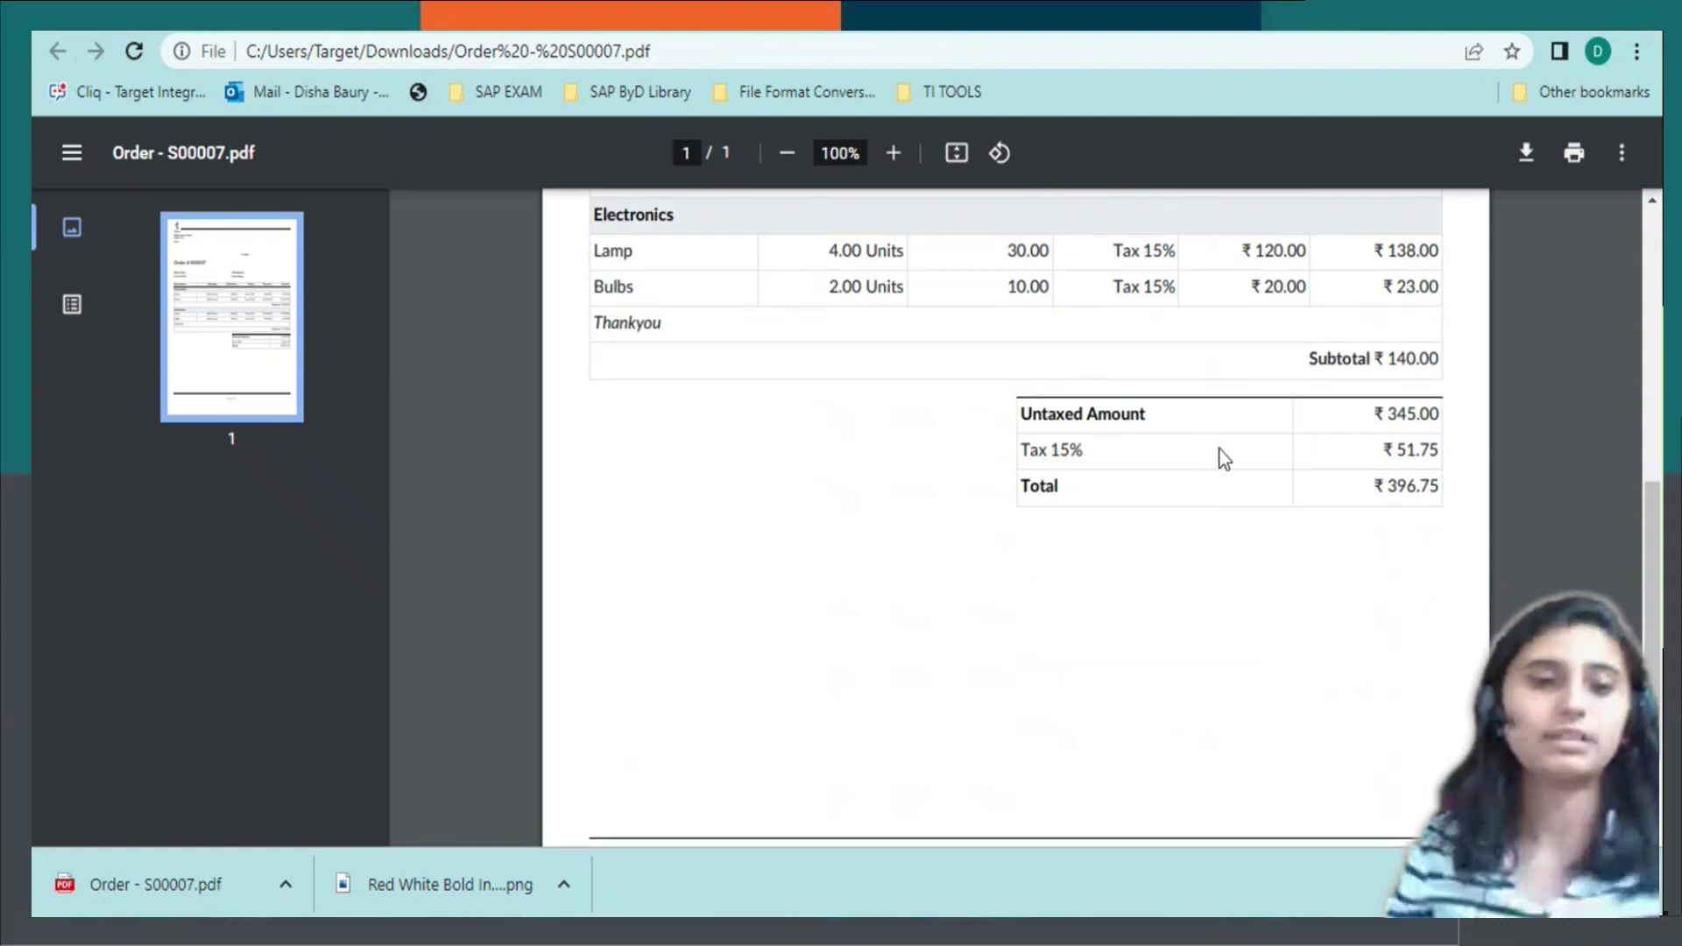
pyautogui.scroll(4, 1220, 450)
pyautogui.scroll(3, 1233, 450)
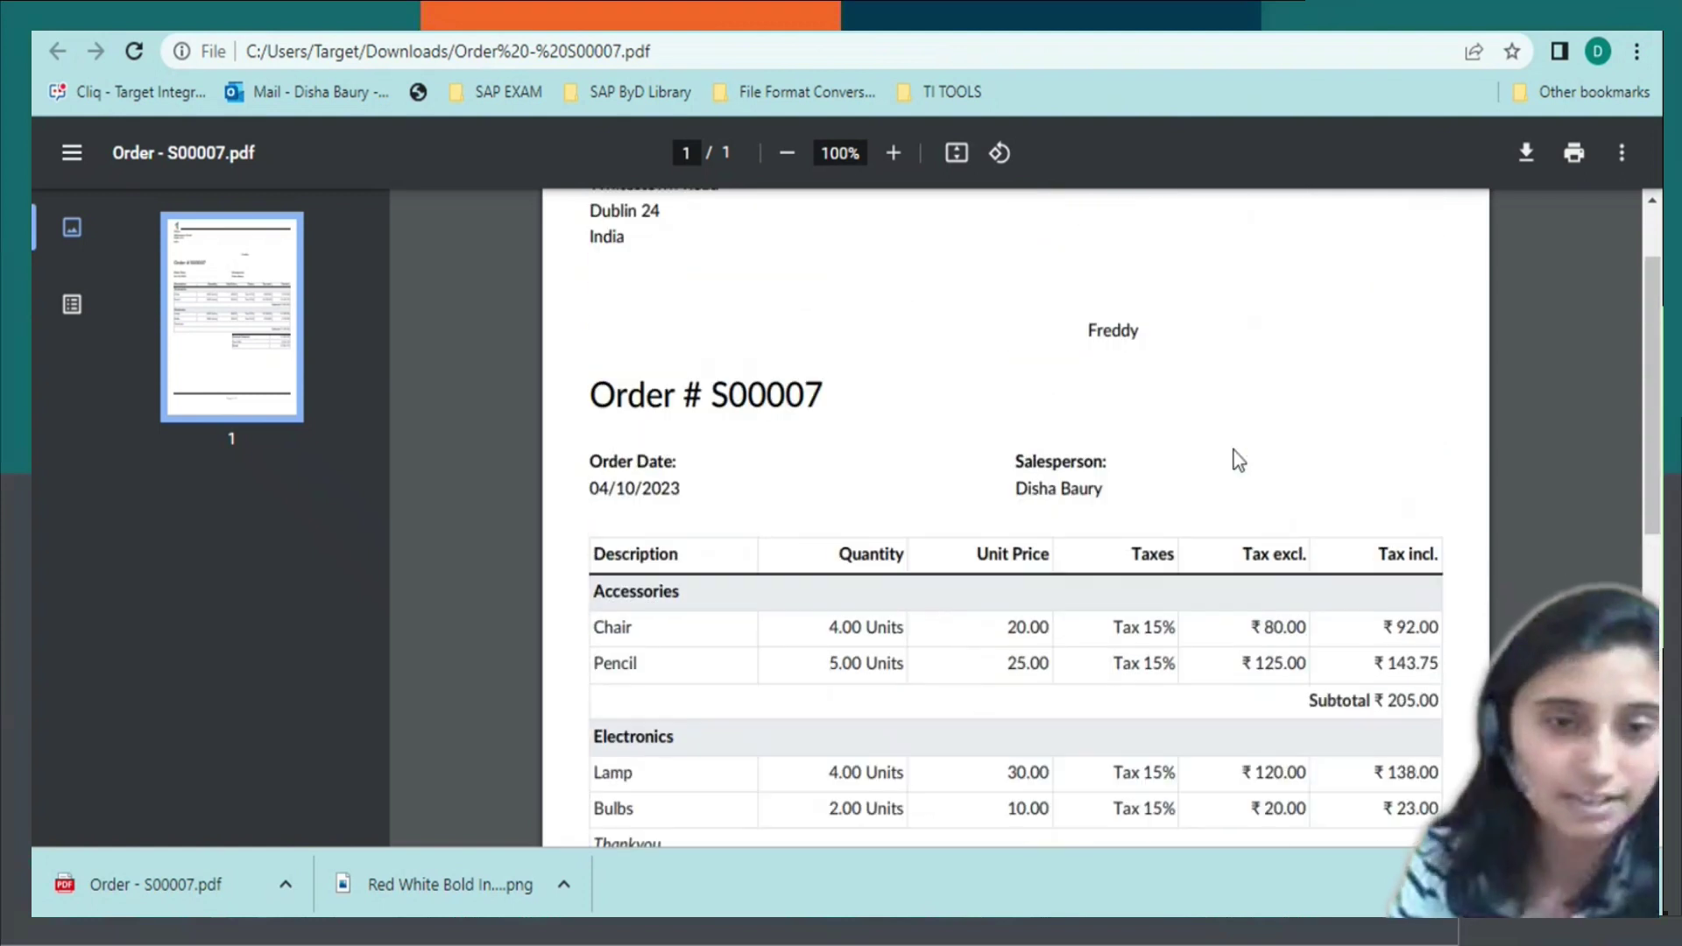
pyautogui.scroll(-2, 1145, 522)
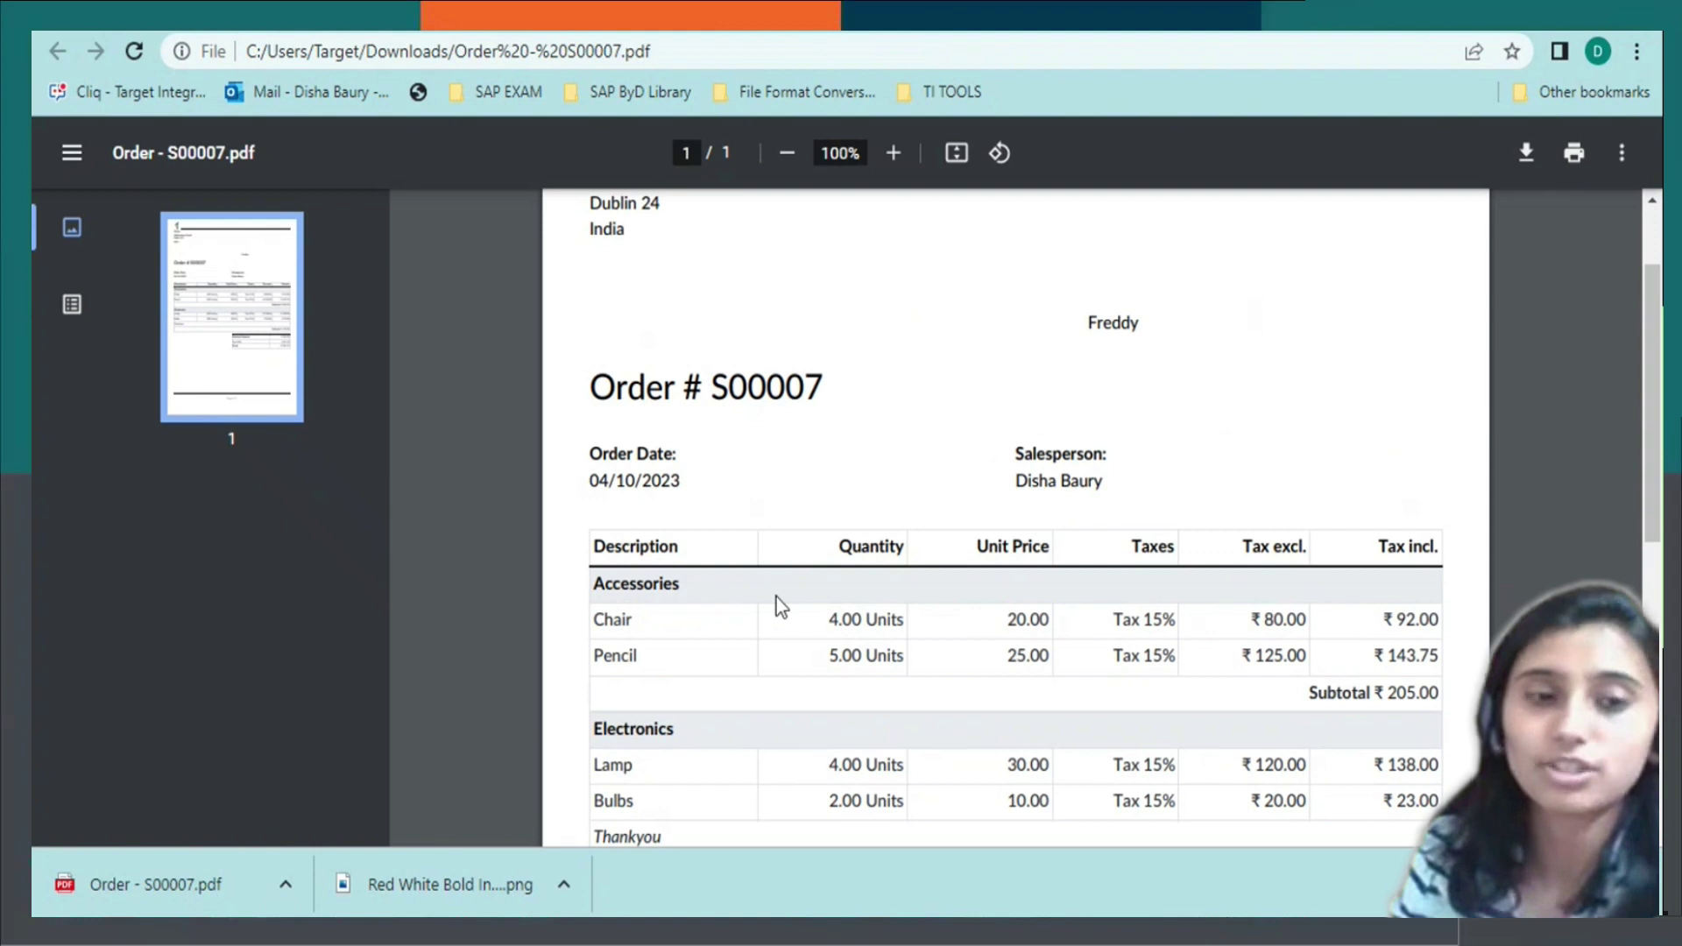
pyautogui.scroll(-1, 776, 601)
pyautogui.scroll(-3, 913, 677)
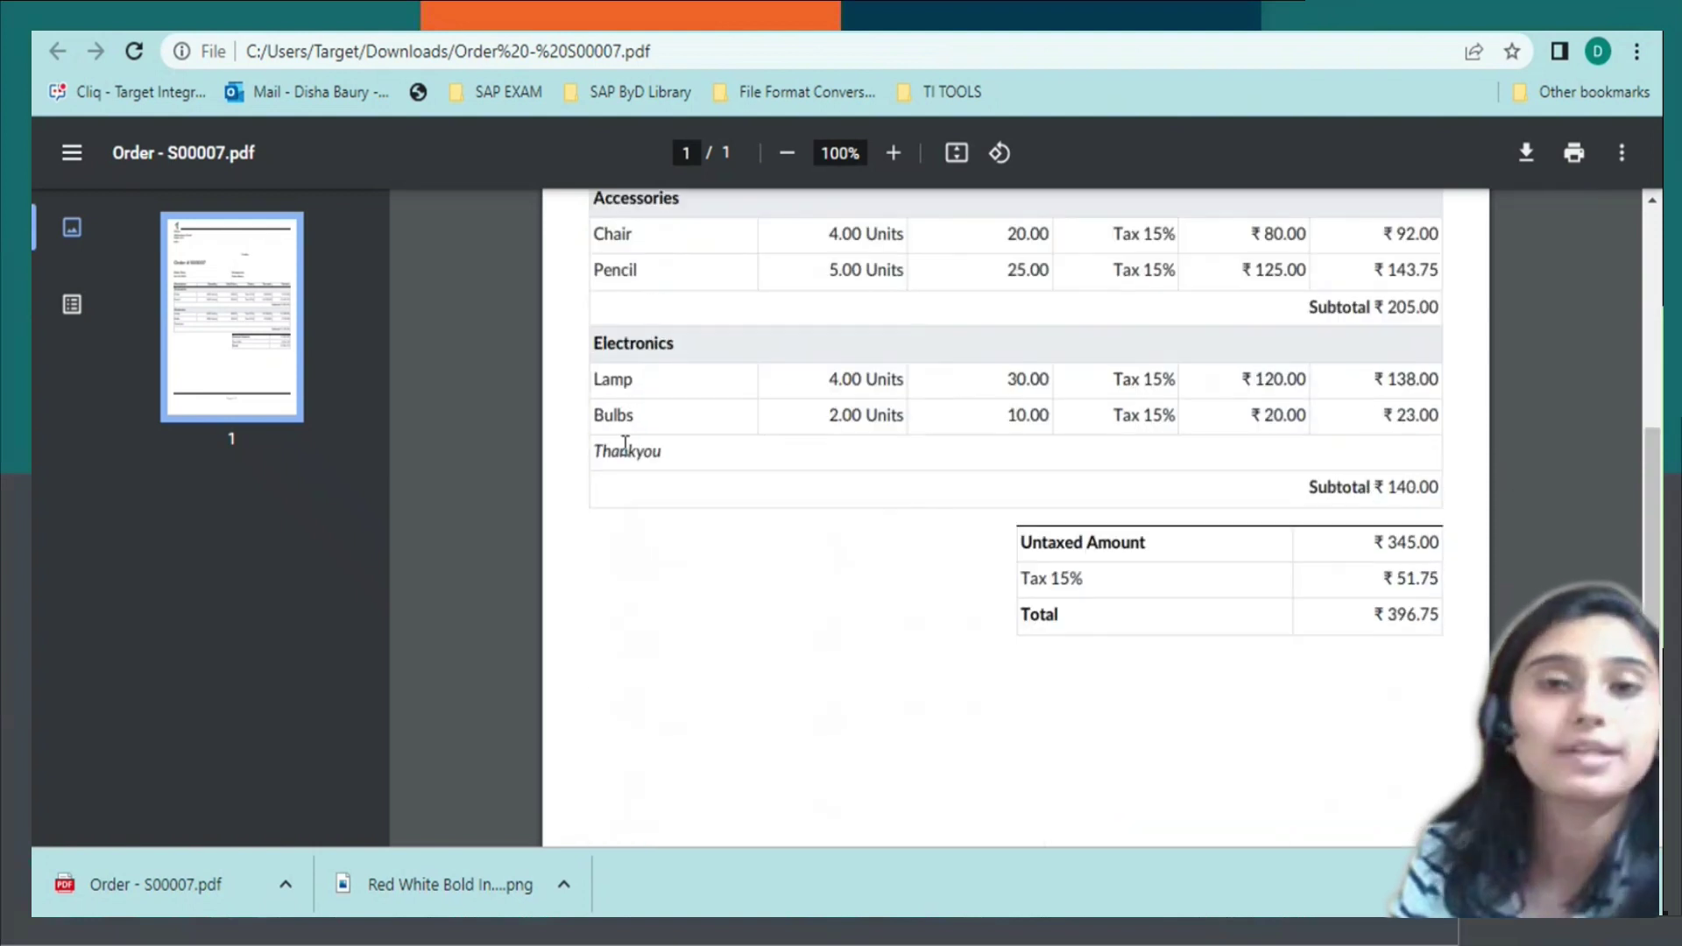